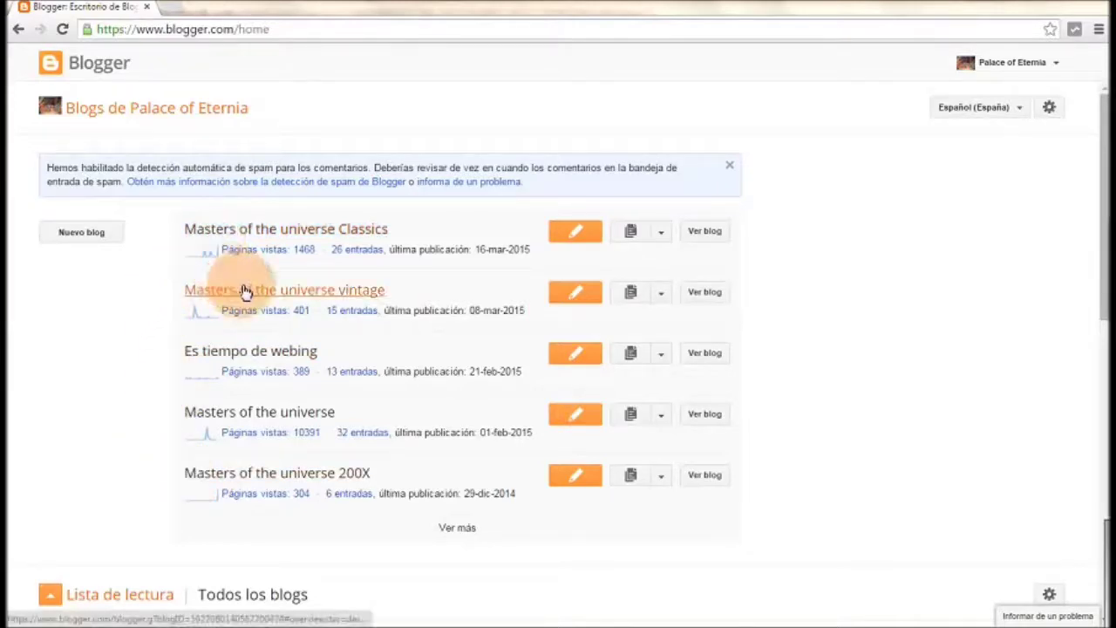
Open the Masters of the universe vintage blog and display its list of posts.
left_click(338, 299)
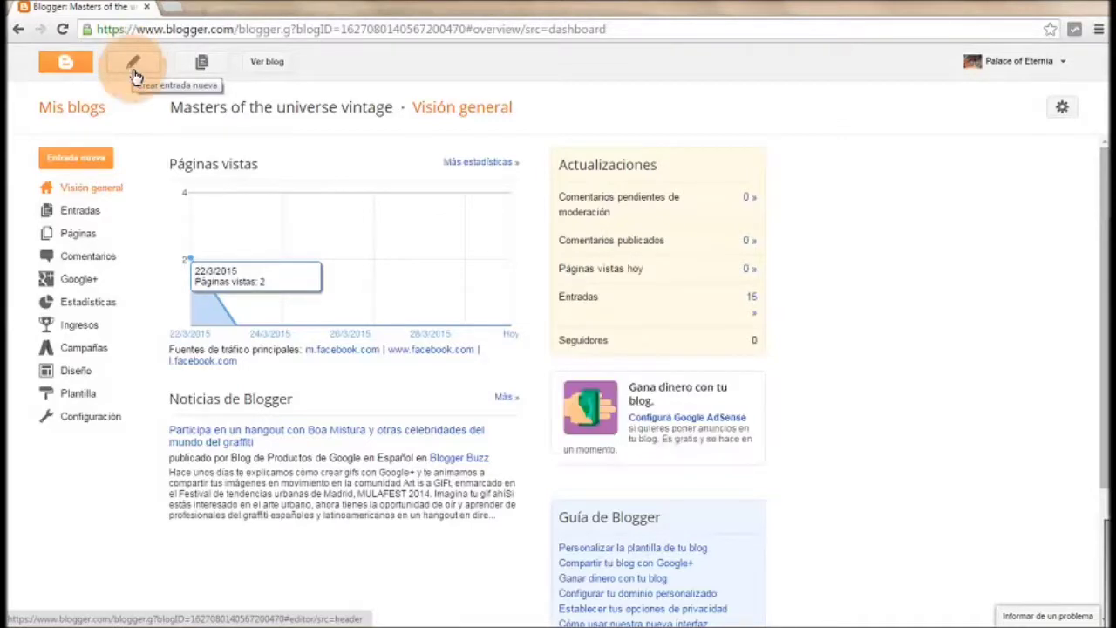
left_click(89, 215)
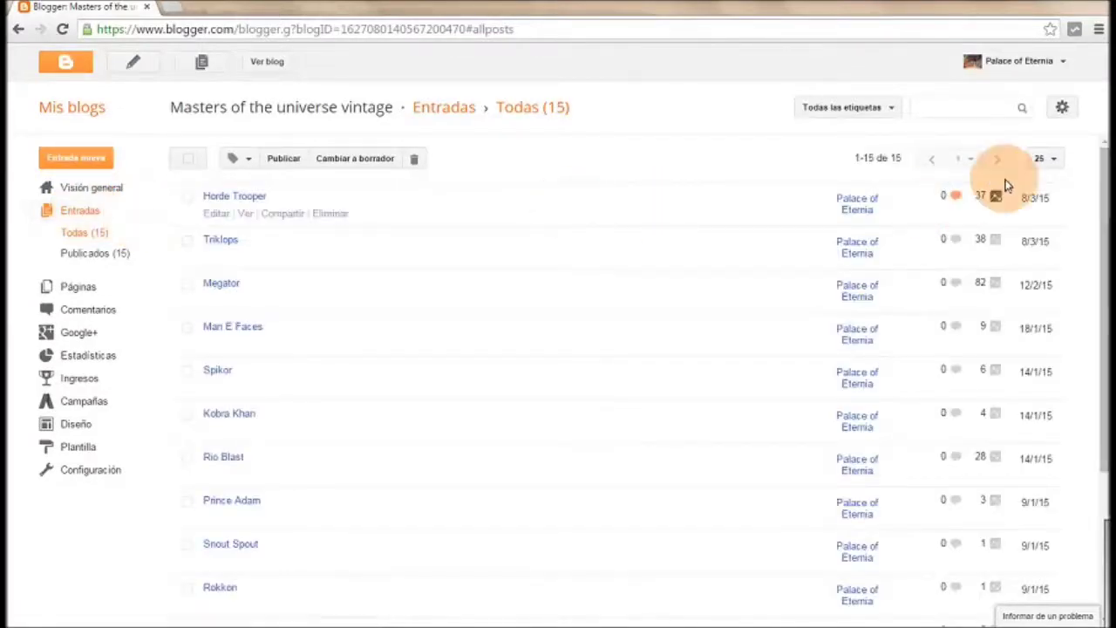
left_click_drag(1101, 177, 1103, 154)
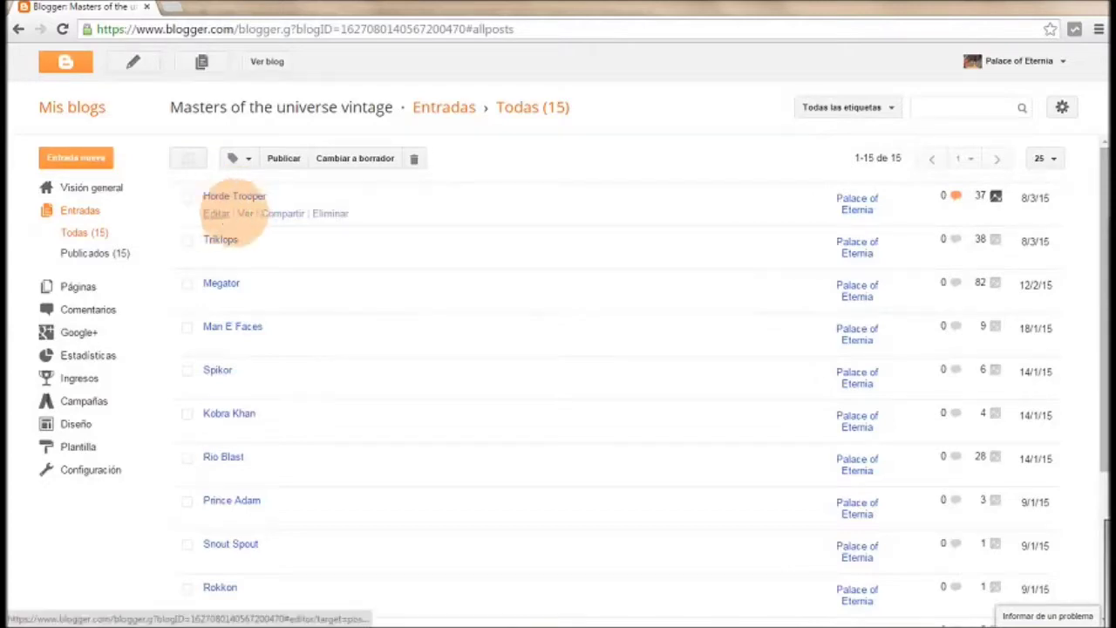
View the published Horde Trooper post from start to end as a layout example, then return to the post list.
left_click(248, 219)
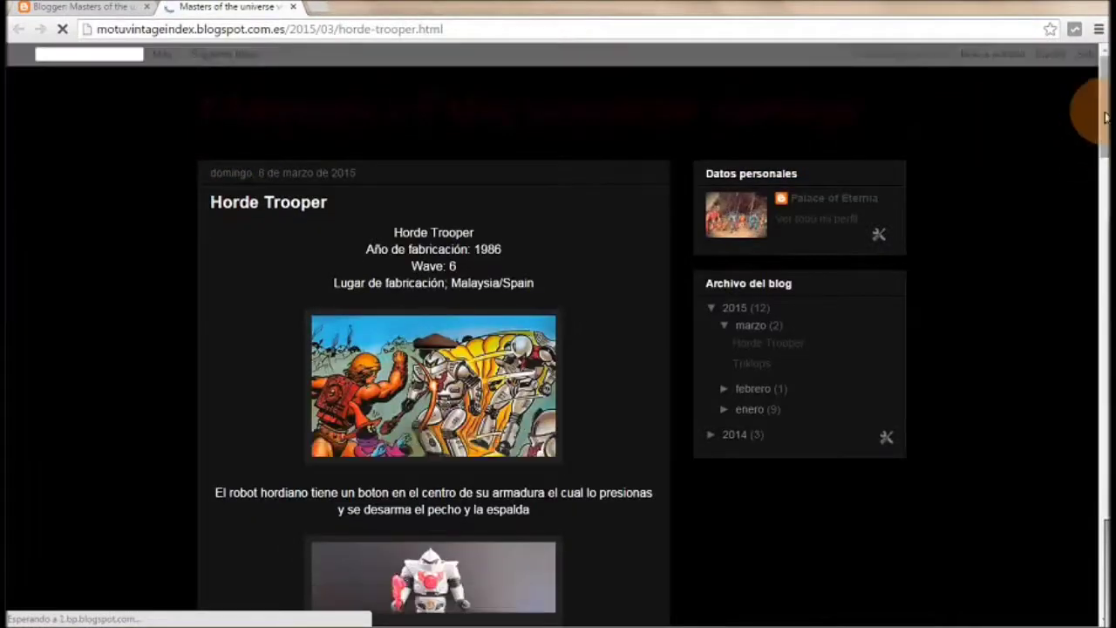
left_click_drag(1106, 130, 1103, 437)
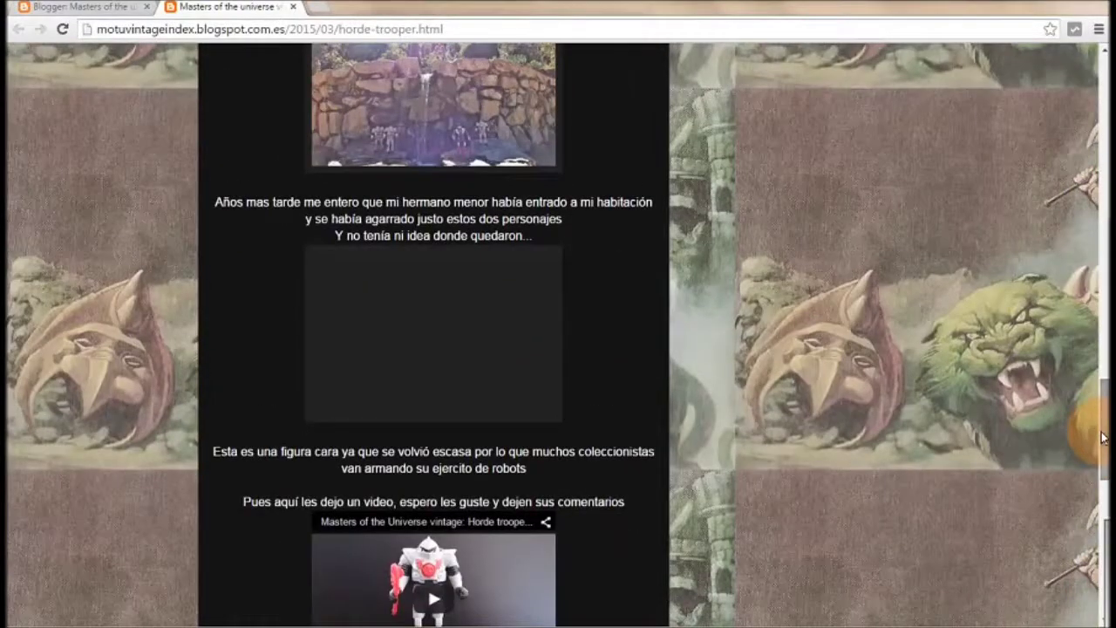
left_click_drag(1103, 438, 1105, 87)
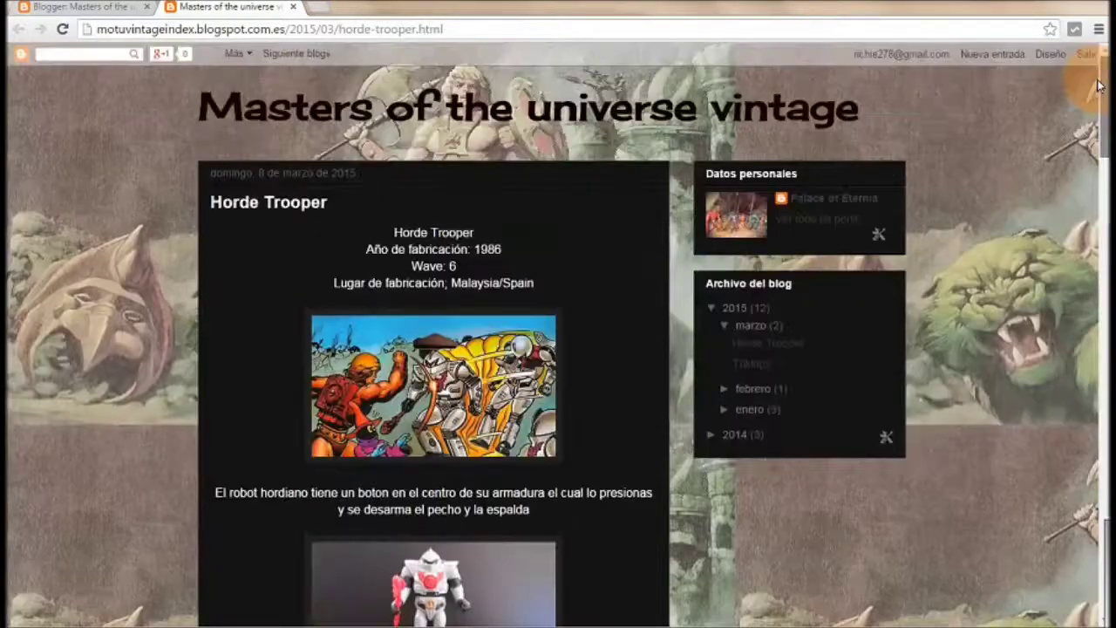
left_click(99, 9)
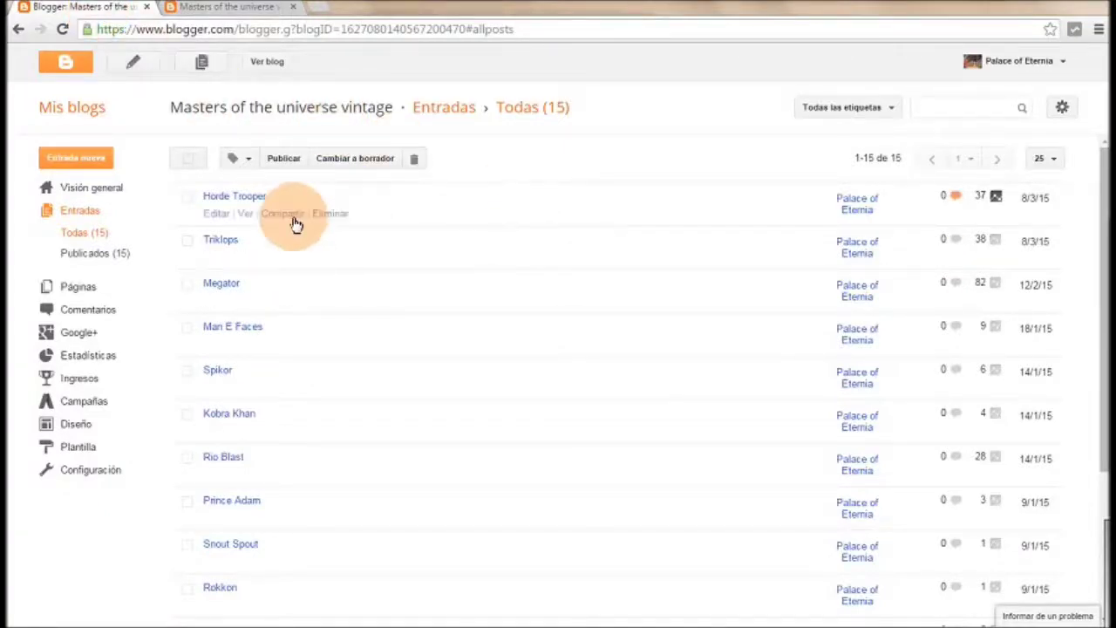
Create a new post in the blog and title it "Modulok".
left_click(135, 65)
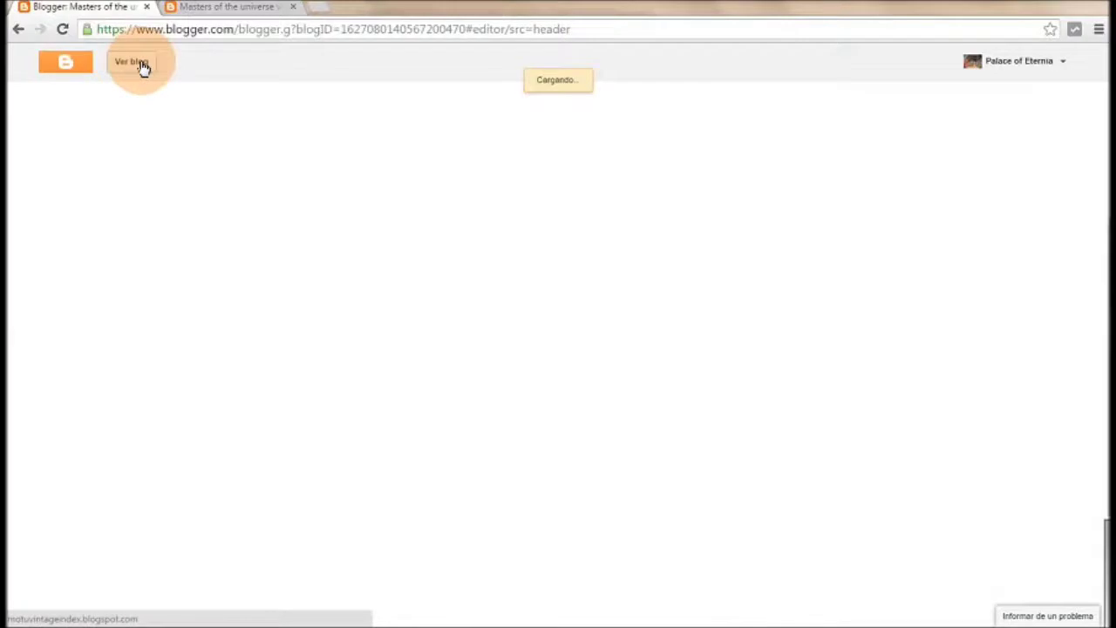
left_click(309, 98)
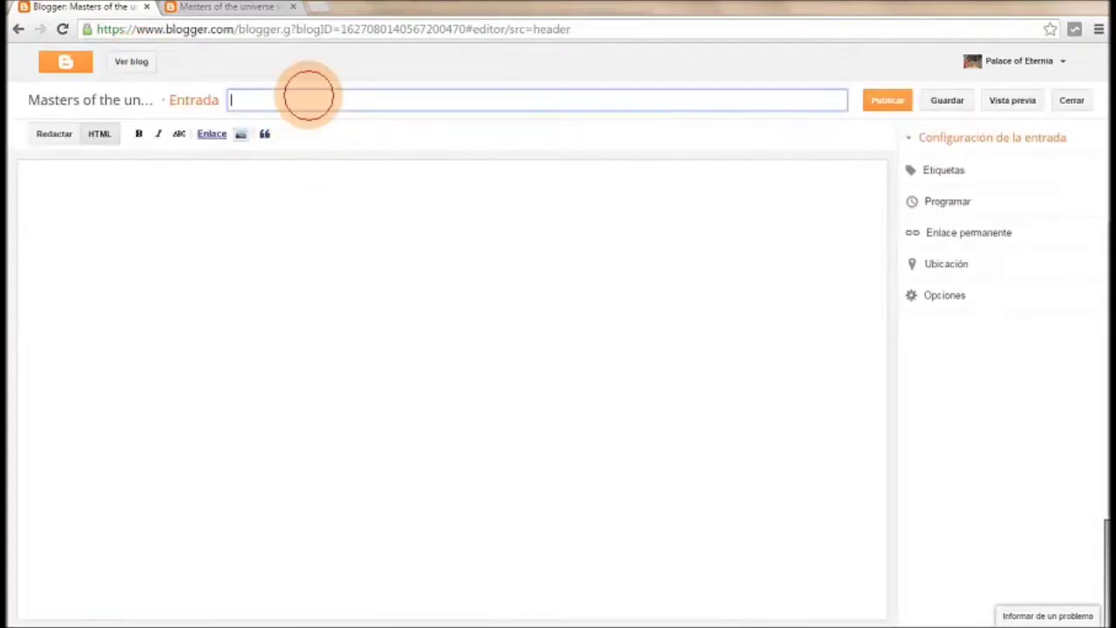
type("Mo")
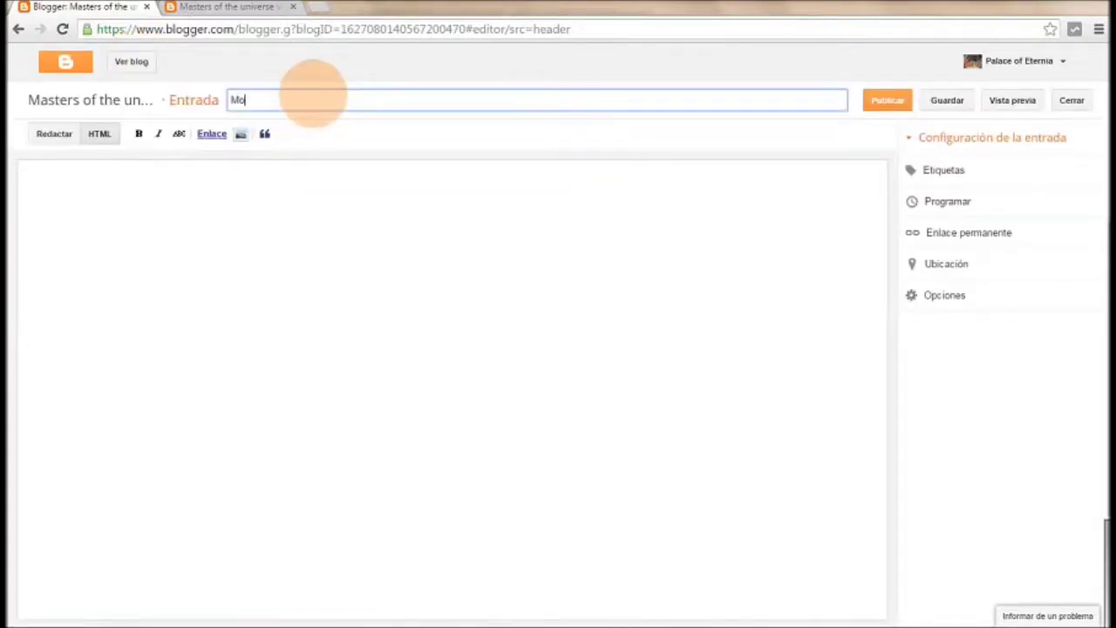
type("dulok")
Start the post body with the lines "Año de fabricación 1985" and "Serie 4".
left_click(243, 209)
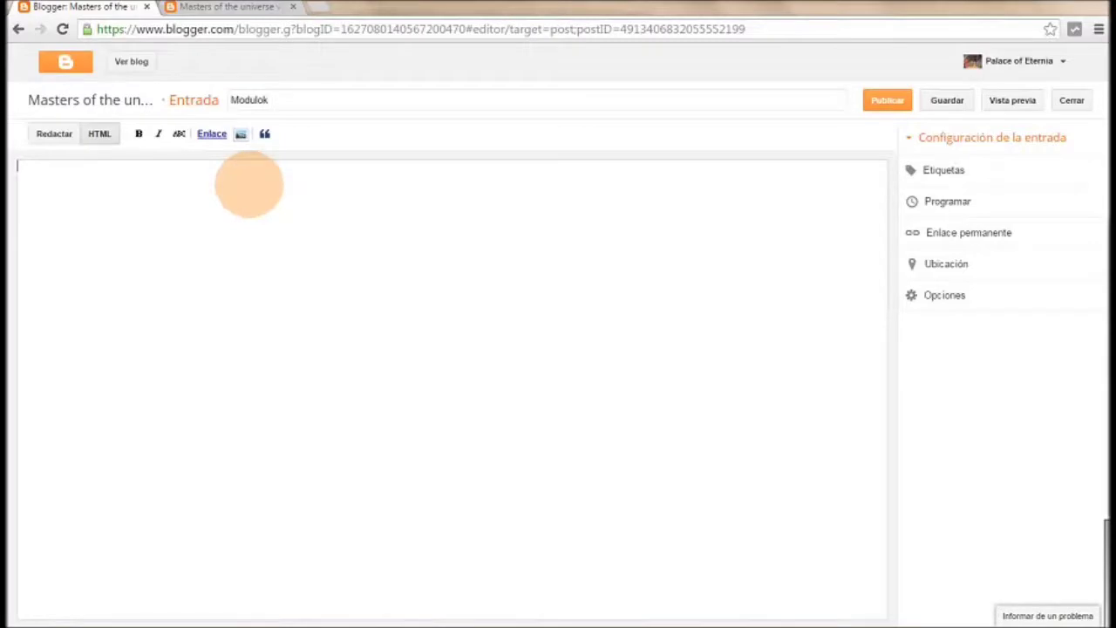
left_click(248, 184)
type("Año de fabricació")
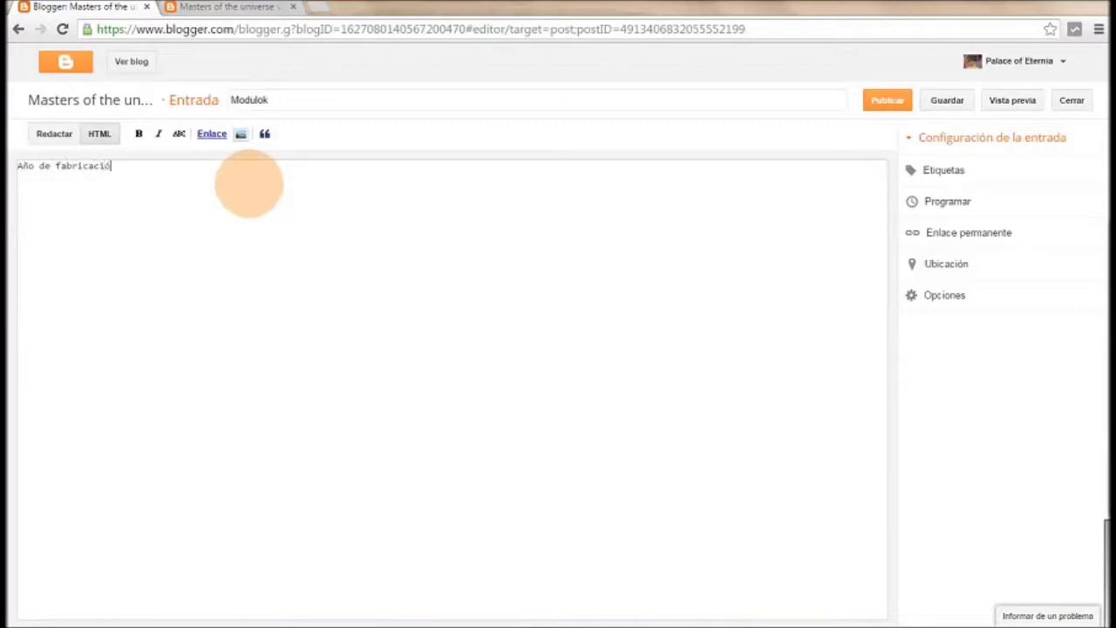
type("n 1985 ")
type("Serie")
type("Maste")
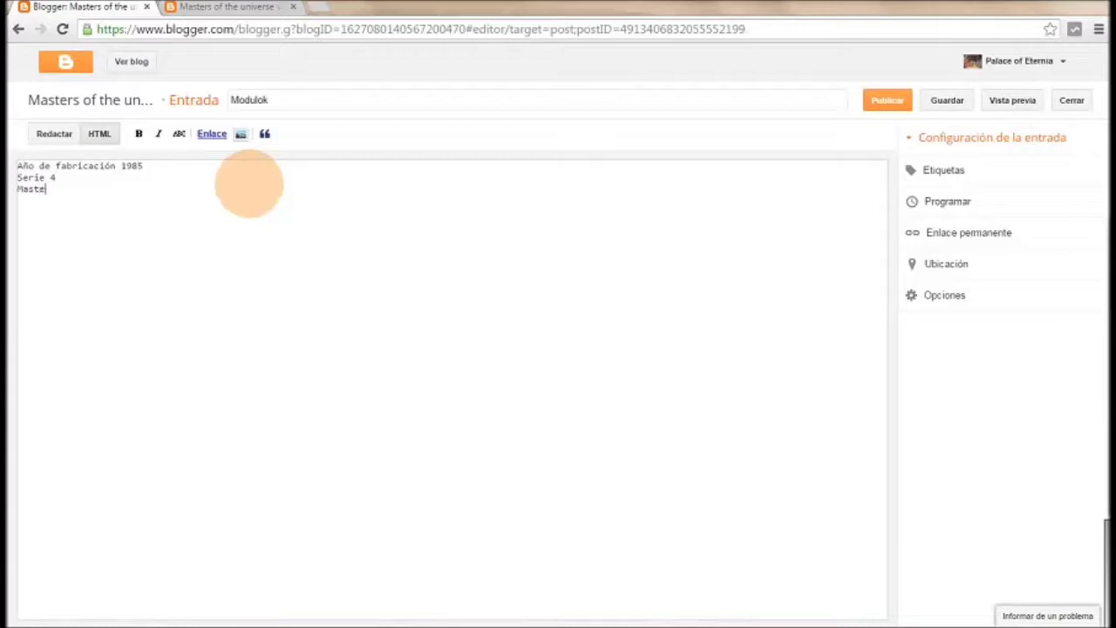
key("BackSpace")
key("BackSpace")
key("BackSpace")
key("BackSpace")
key("BackSpace")
Add the line "Pais de fabricación: Malaysia/Francia/Argentina" to the body and open the post's label settings.
type("País de fabricación")
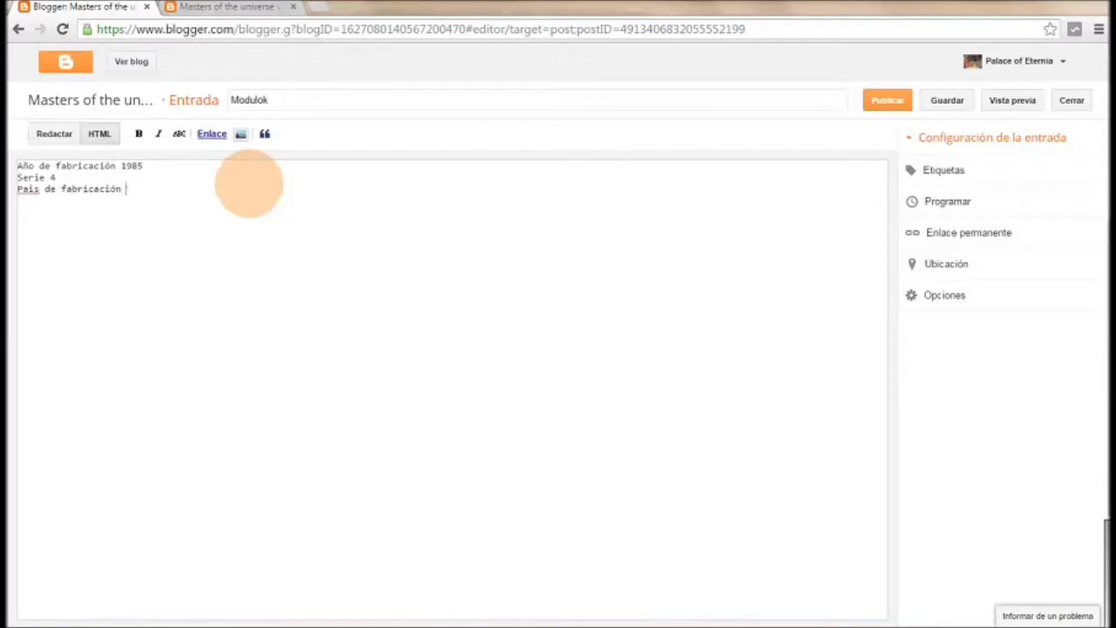
type(": Malaysia/Francia/Argentina")
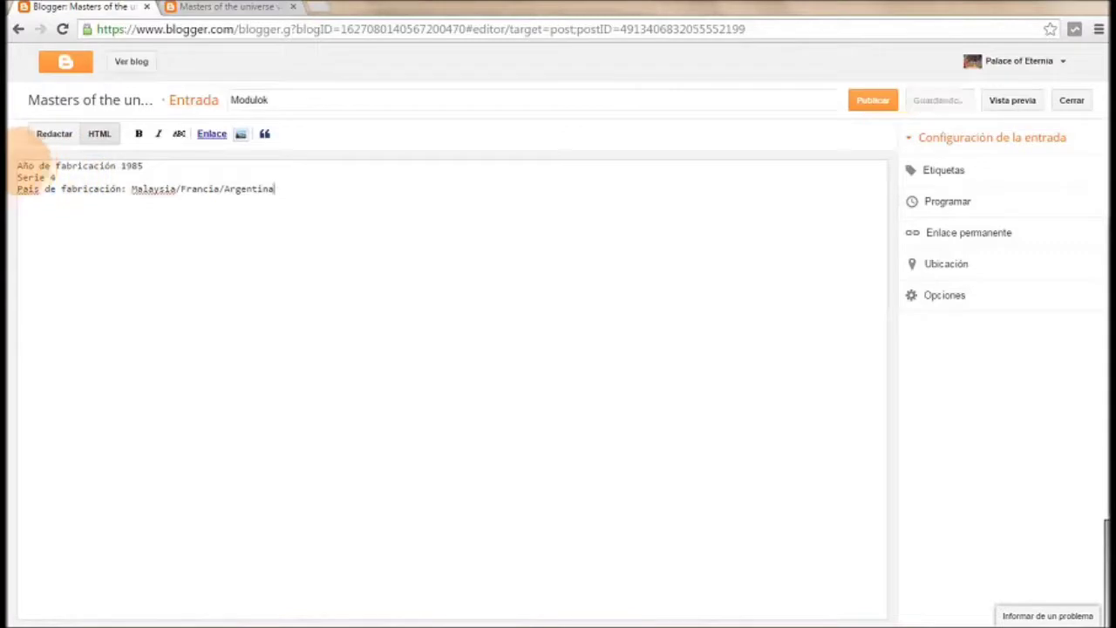
left_click(944, 170)
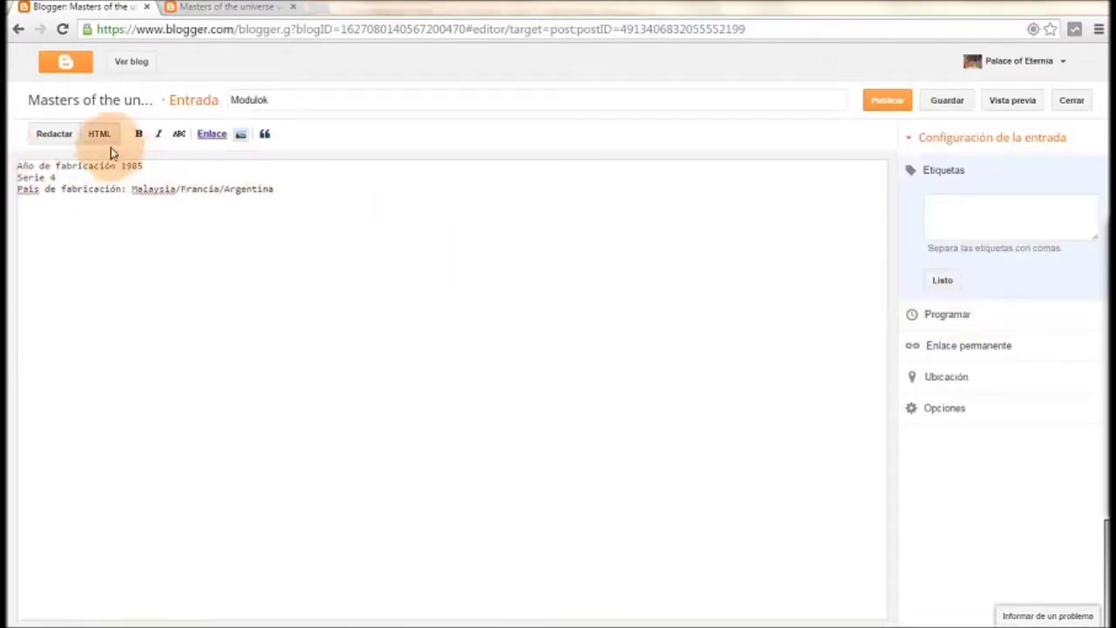
Switch the post to the visual compose view and break the text so the series and country each start a new line.
left_click(55, 137)
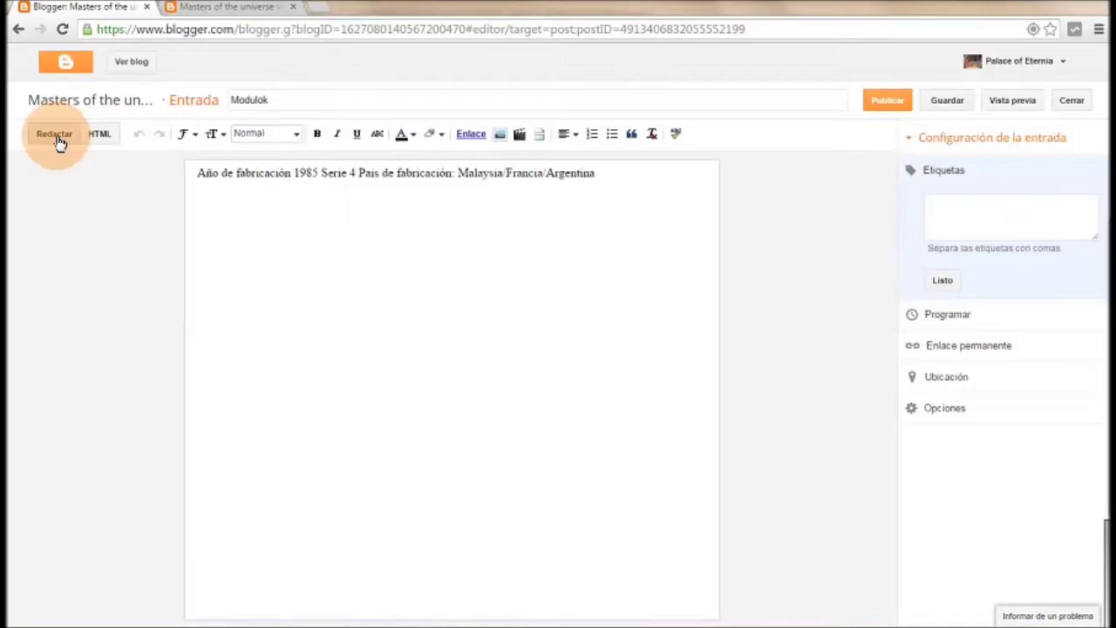
left_click(589, 166)
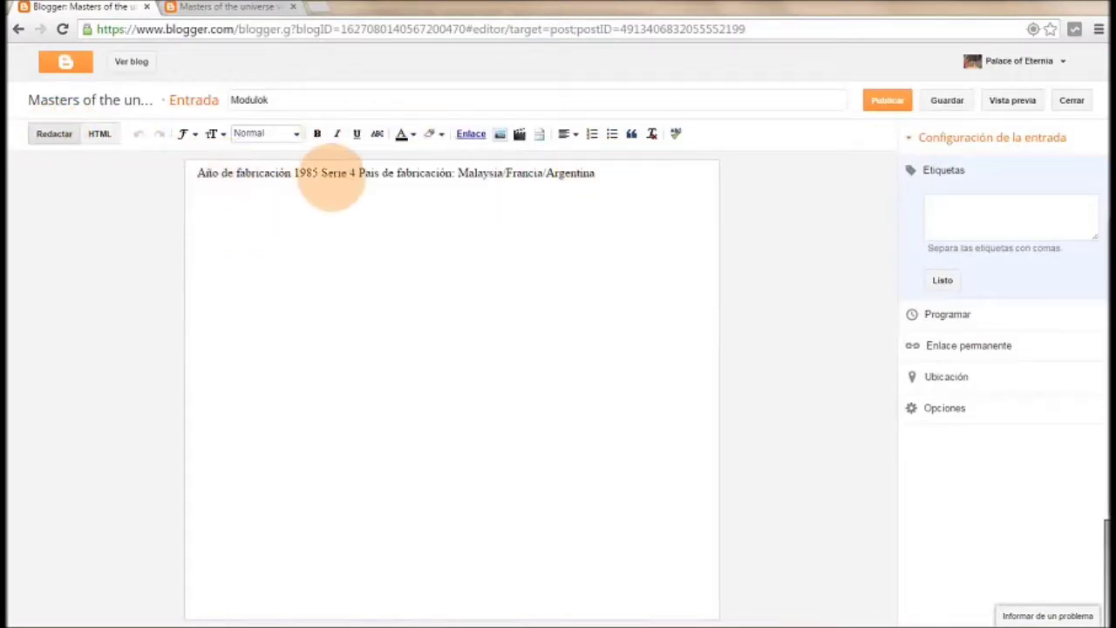
left_click(318, 173)
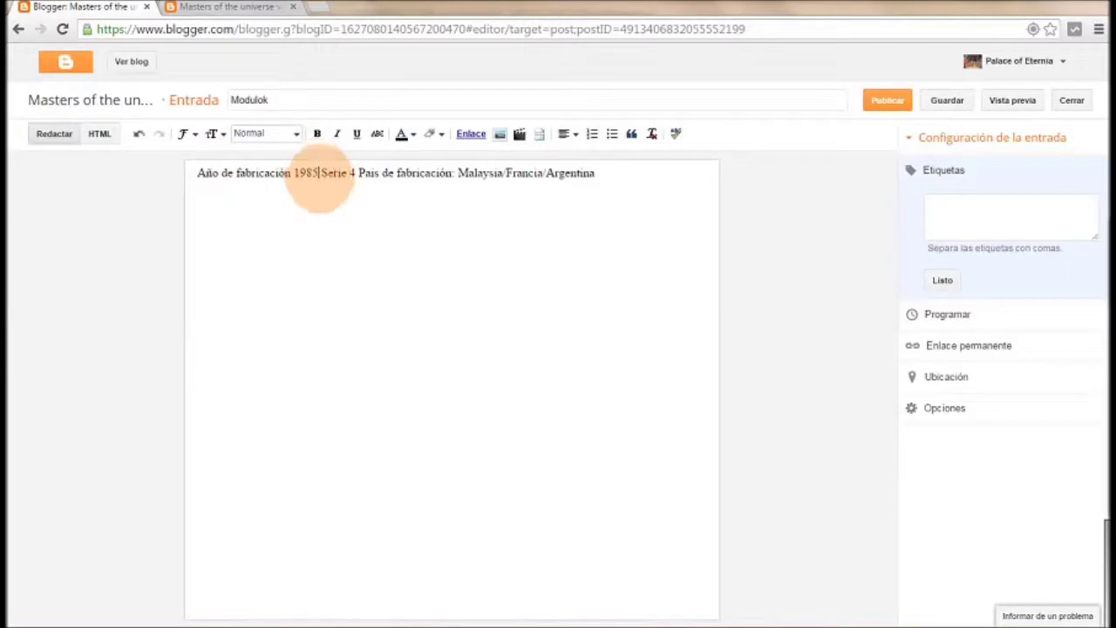
key("Return")
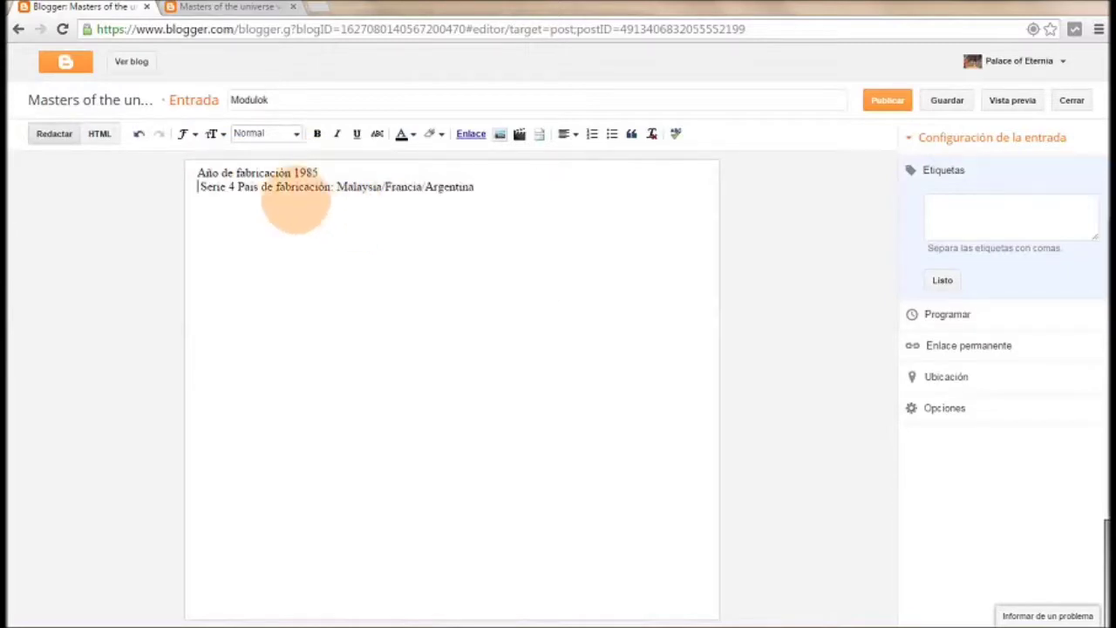
left_click(237, 187)
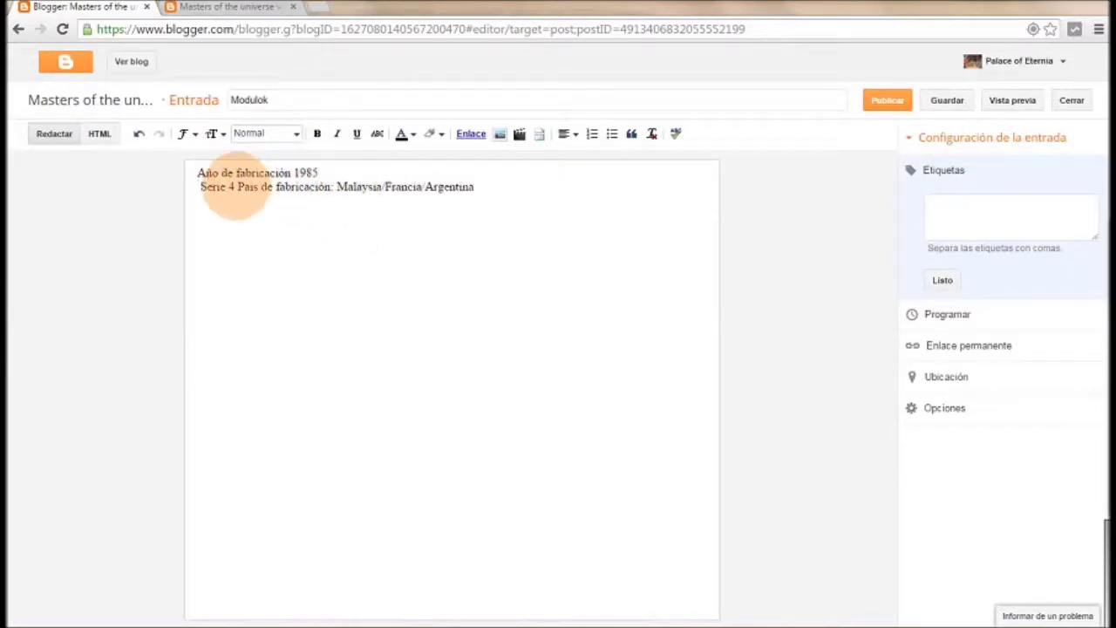
key("Return")
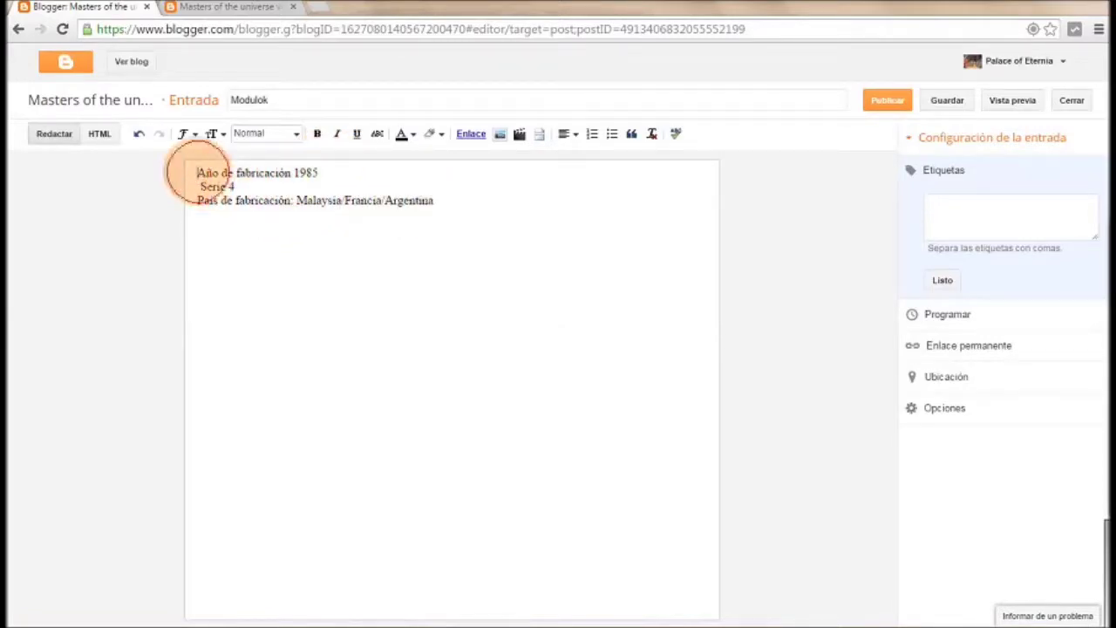
Center the three lines giving the year, series and country of manufacture.
left_click_drag(197, 173, 384, 202)
left_click_drag(481, 211, 498, 211)
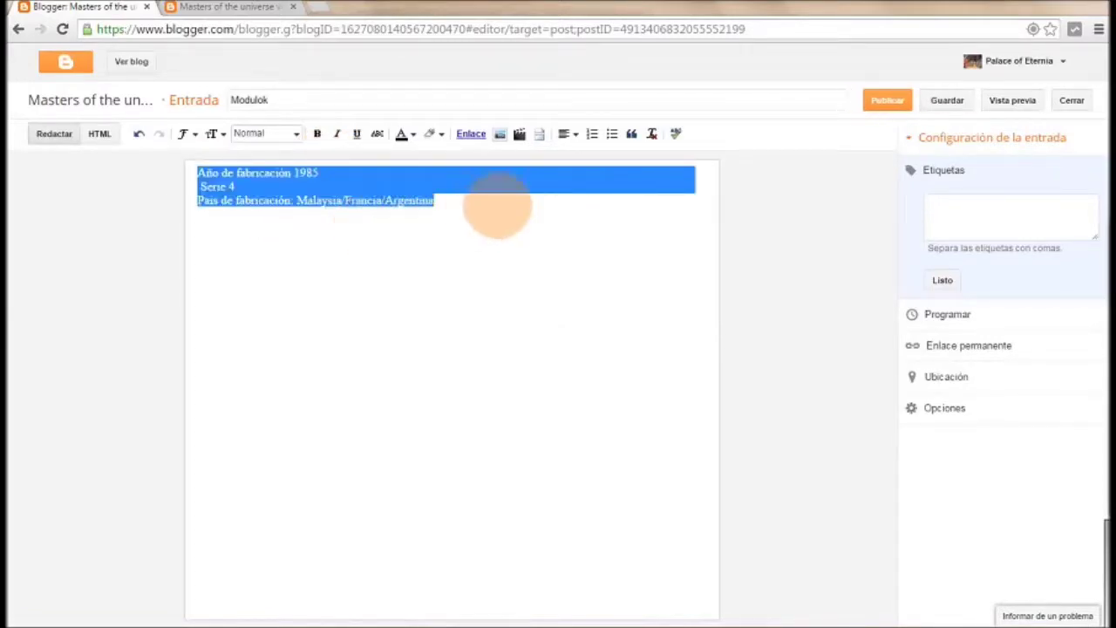
left_click(575, 136)
left_click(581, 173)
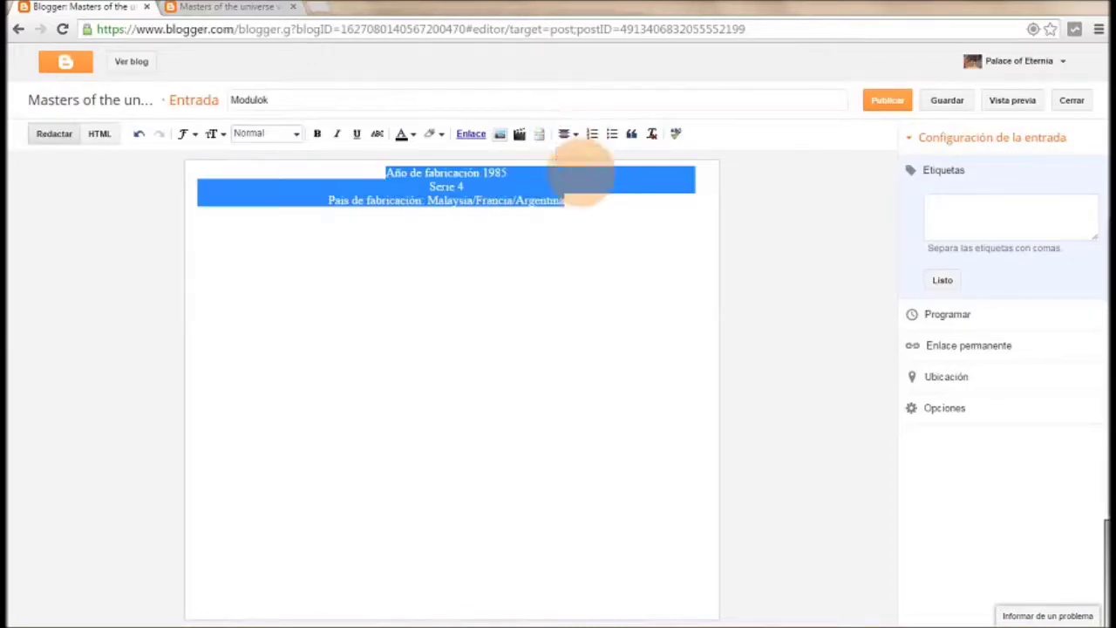
Add space below the country line and upload the modulok image from the computer for insertion there.
left_click(572, 209)
key("Return")
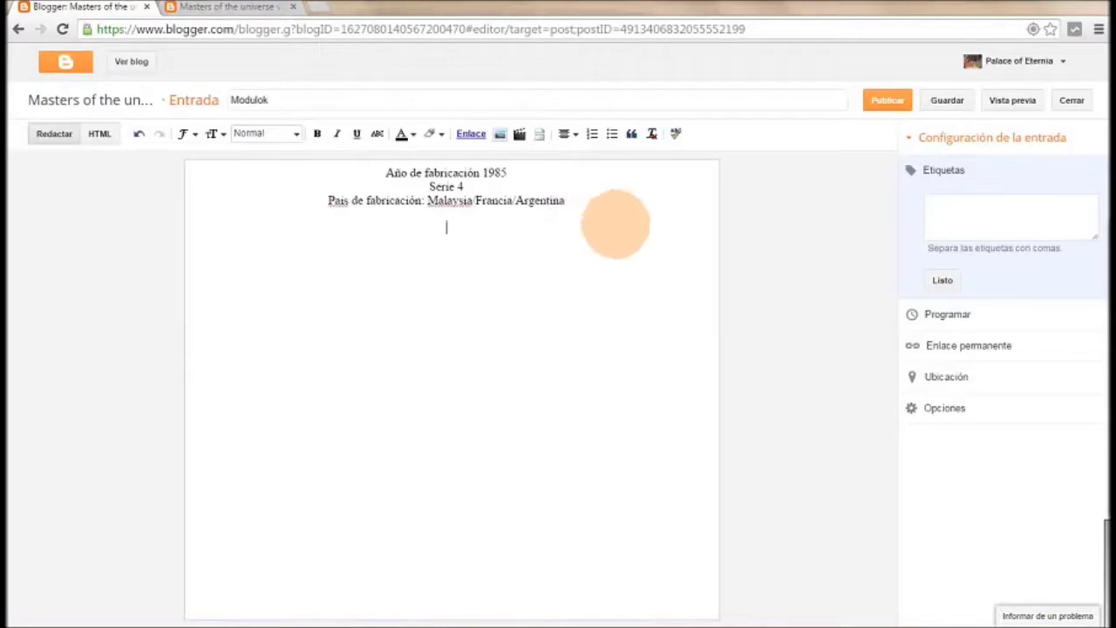
left_click(501, 137)
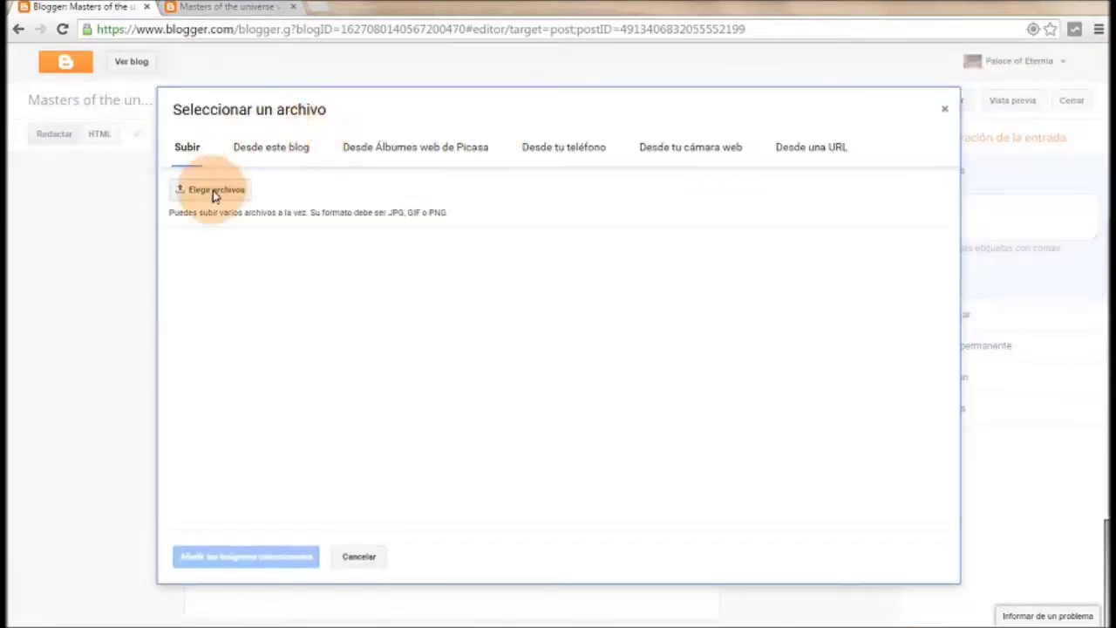
left_click(213, 190)
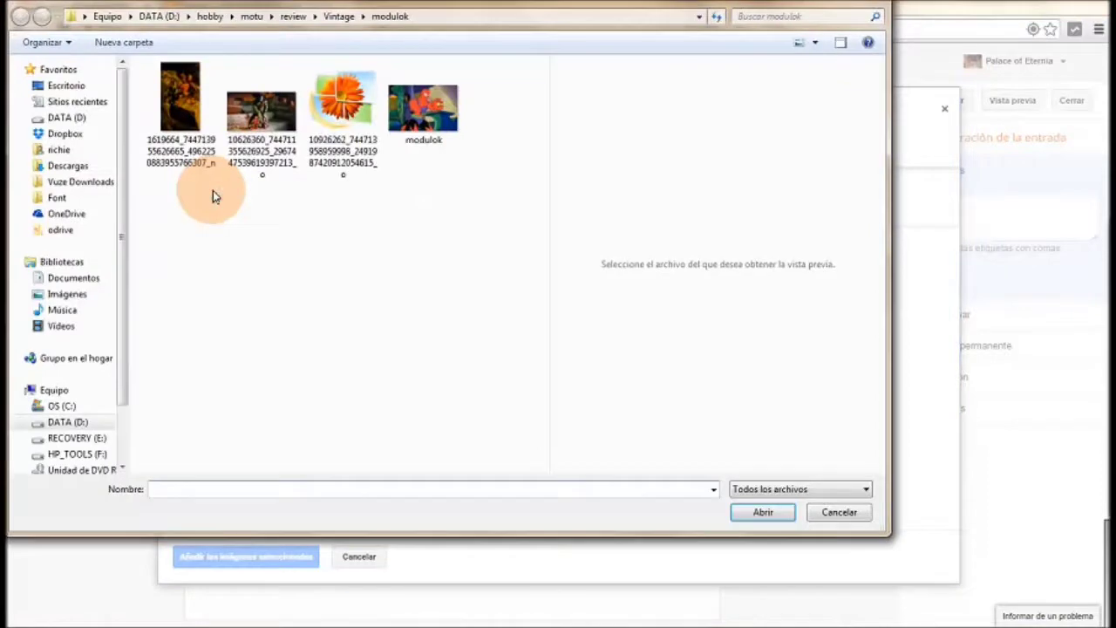
left_click(433, 115)
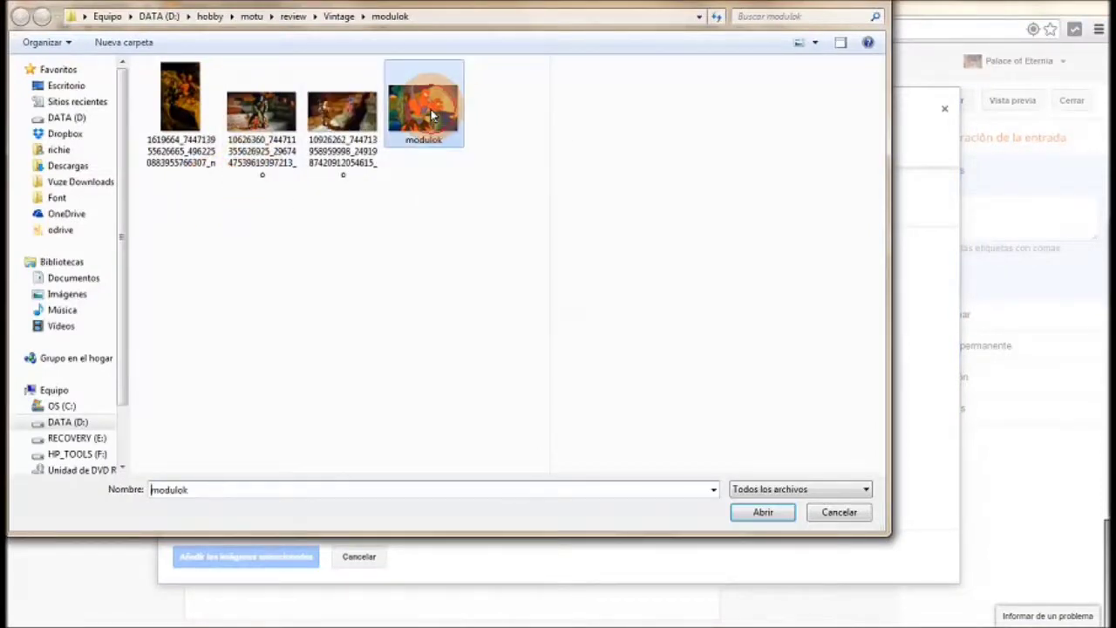
double_click(431, 111)
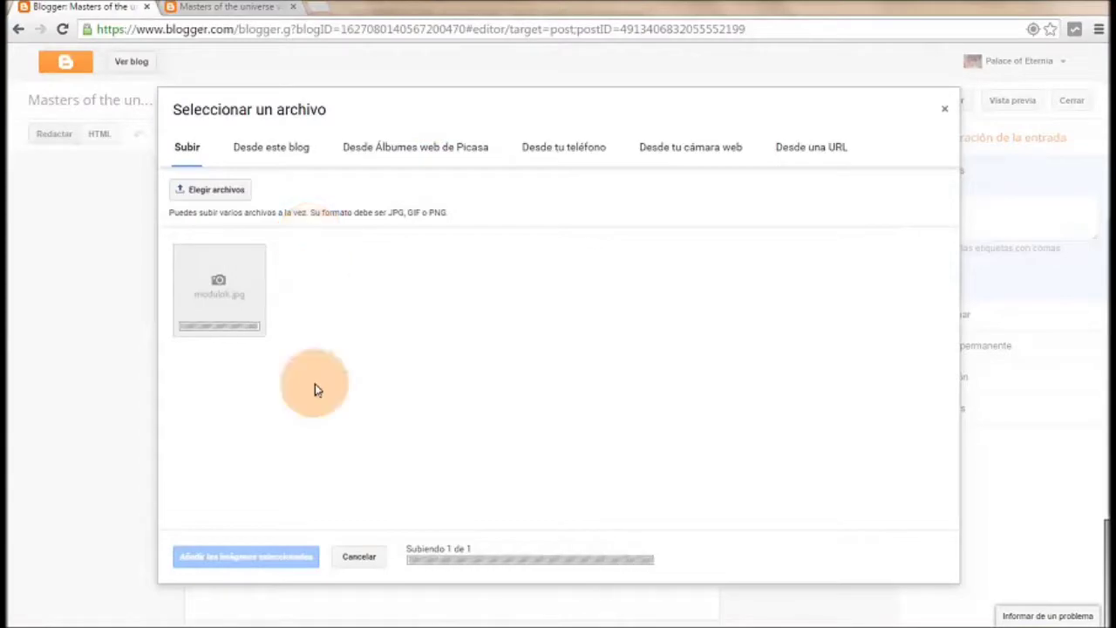
Upload the other three photos from the modulok folder and insert the uploaded images into the post below the text.
left_click(219, 192)
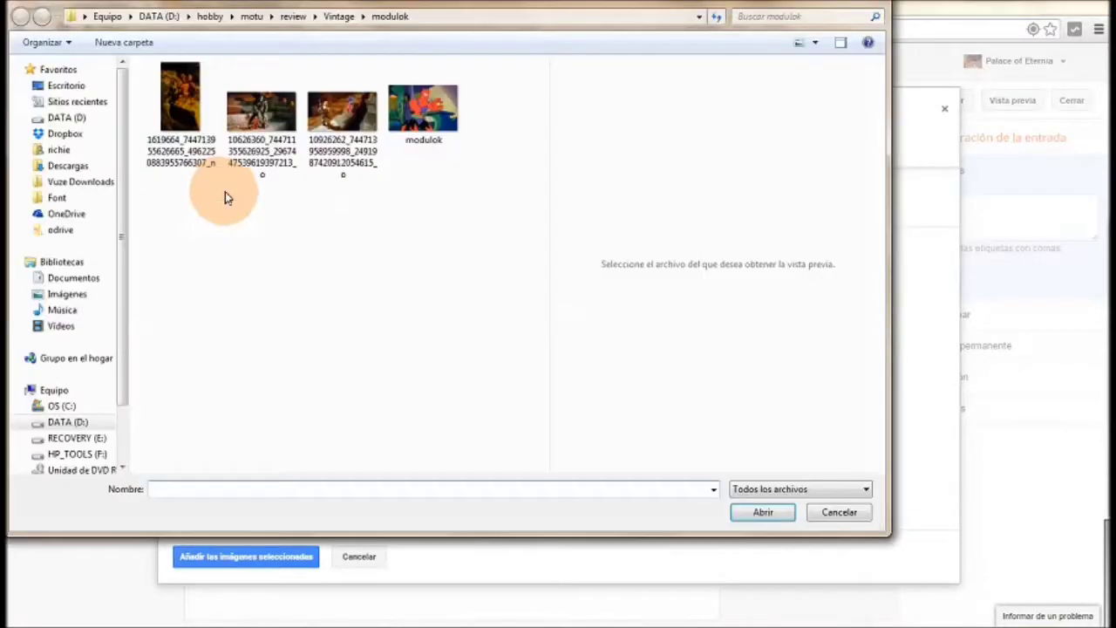
left_click(186, 121)
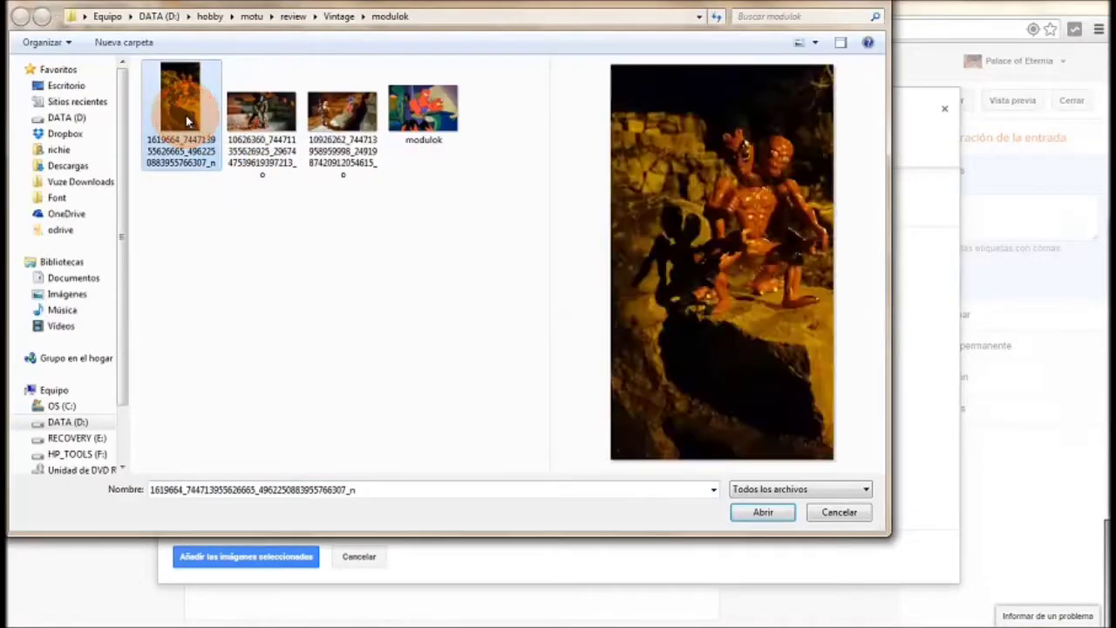
left_click(261, 111, "ctrl")
left_click(342, 110, "ctrl")
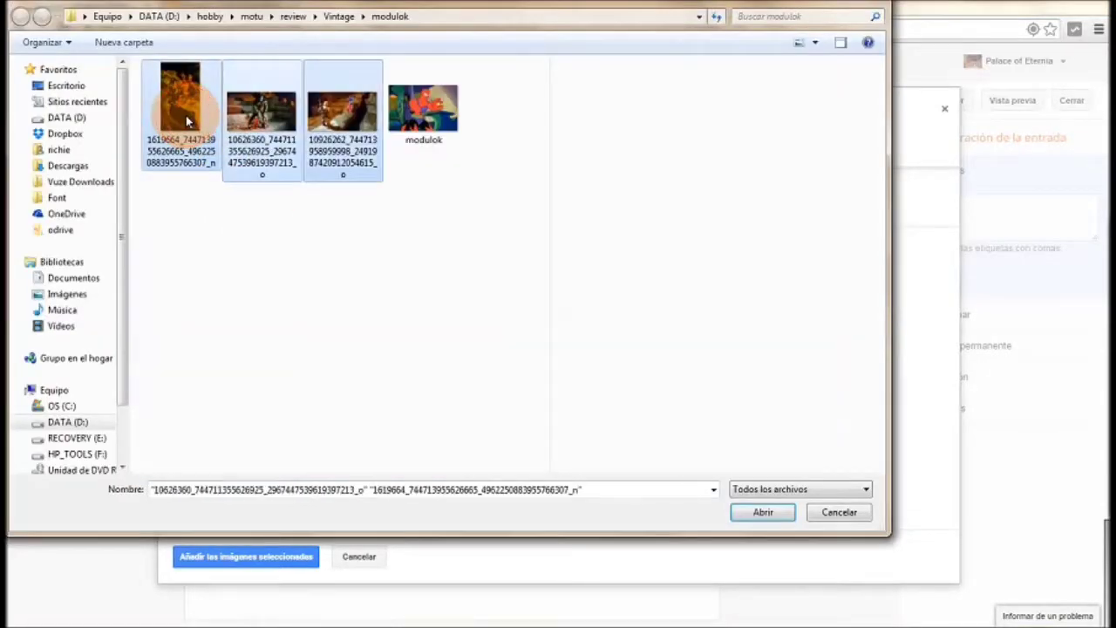
left_click(751, 515)
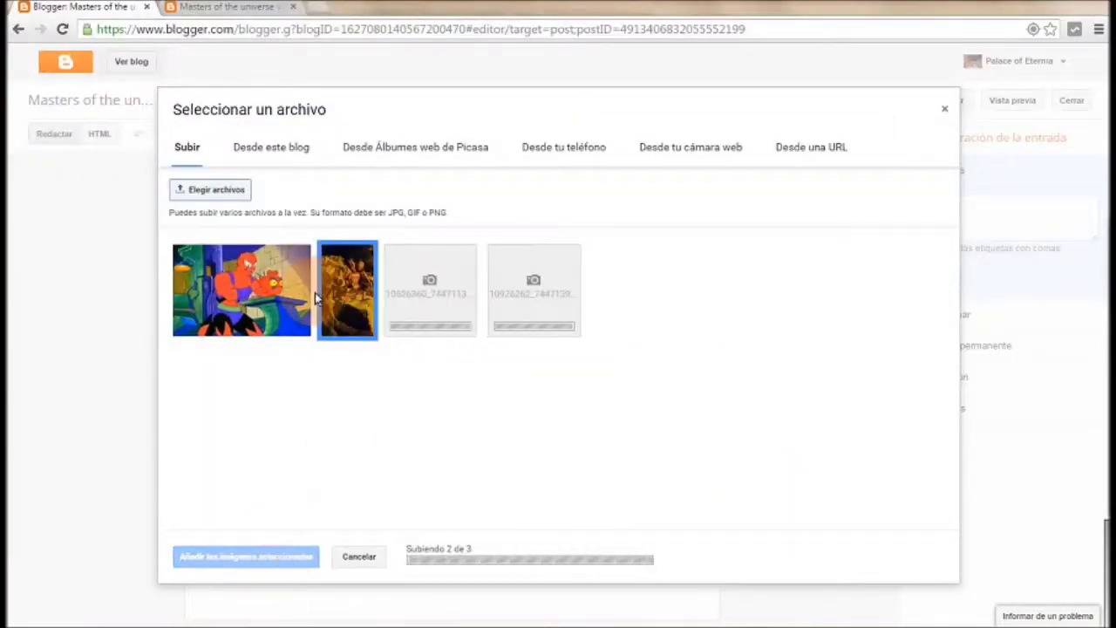
left_click(272, 558)
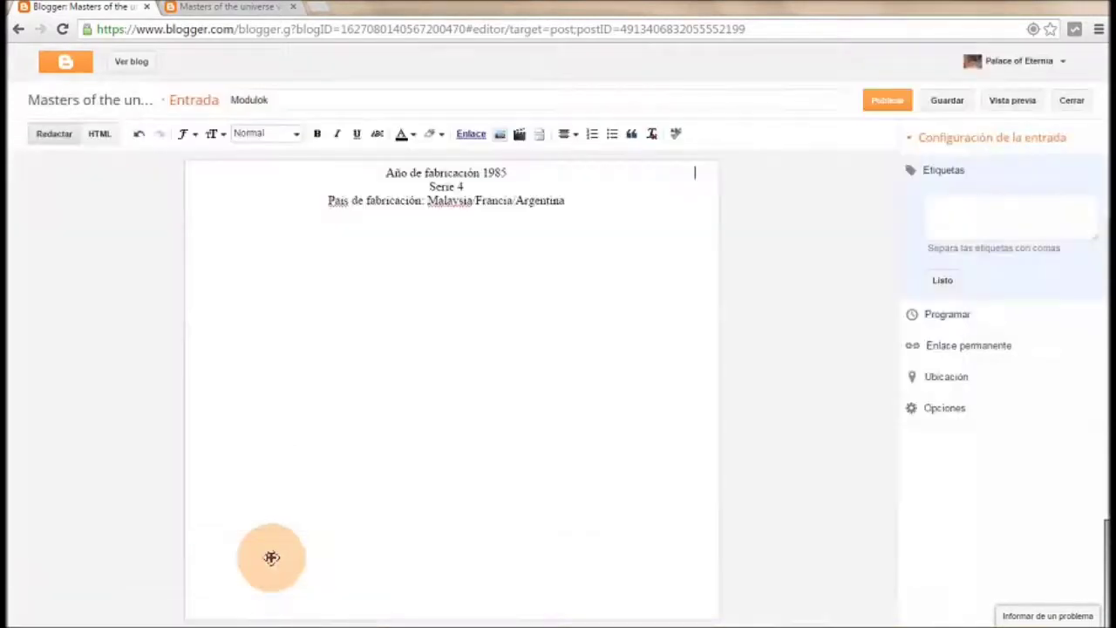
left_click_drag(702, 219, 711, 195)
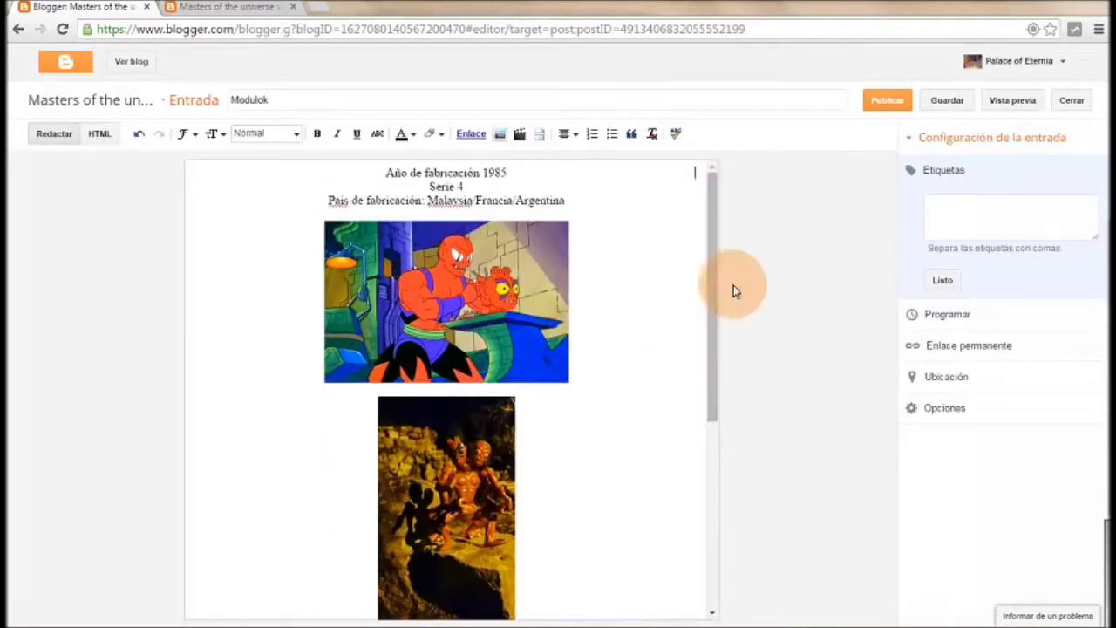
Insert the uploaded group battle artwork and the "The Treachery of Modulok!" comic cover below the dark vertical photo.
scroll(713, 339, "down", 3)
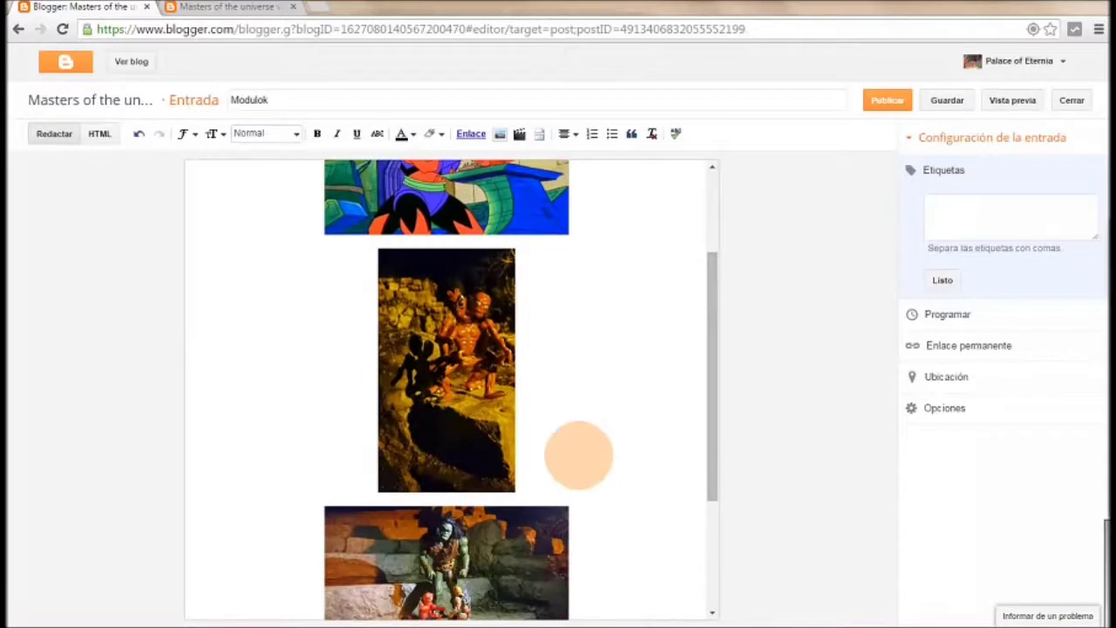
left_click(555, 473)
key("Return")
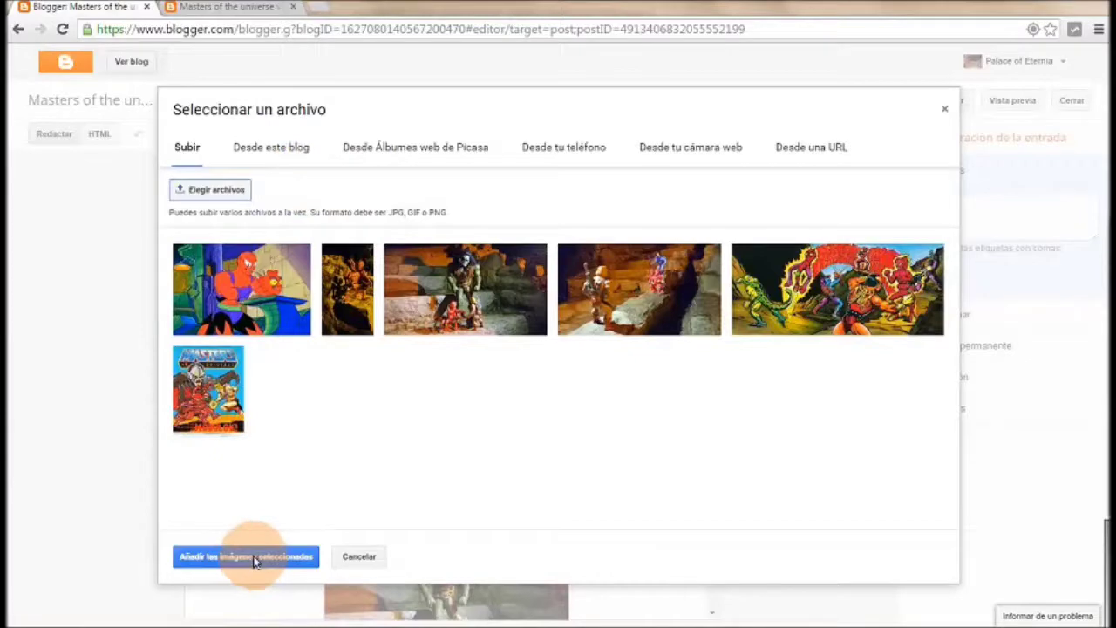
left_click(255, 558)
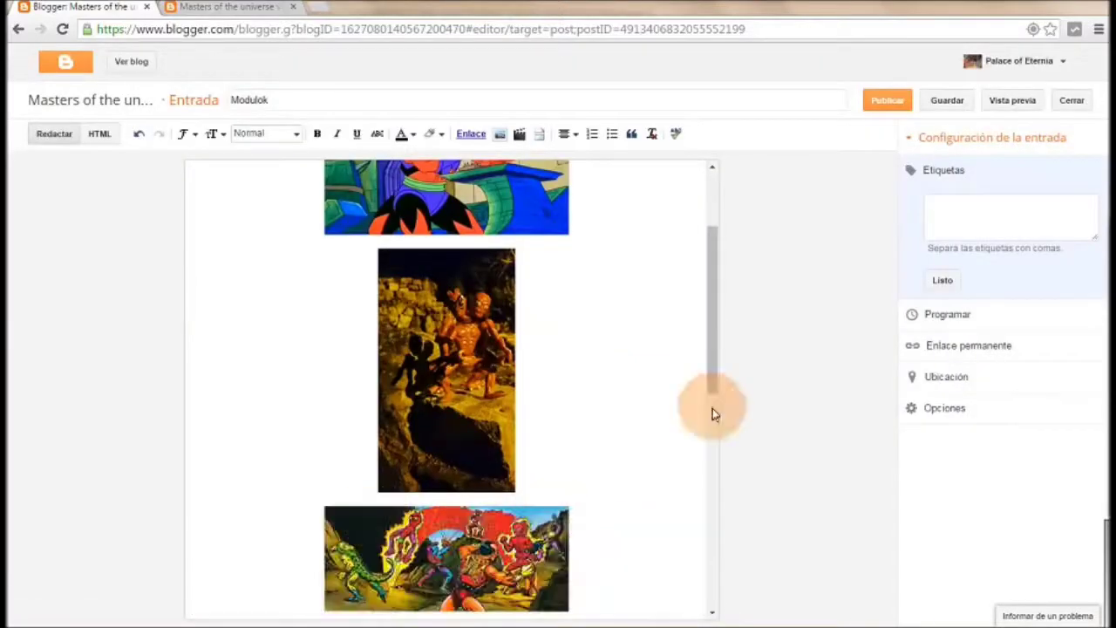
left_click_drag(713, 324, 710, 543)
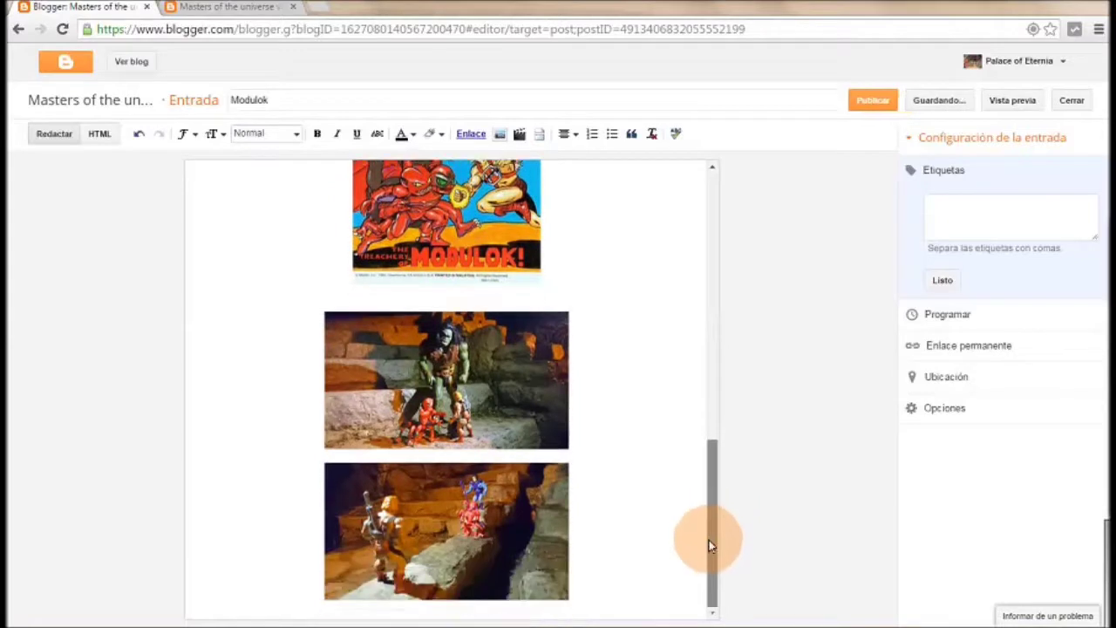
Add blank lines between the cartoon image and the dark vertical photo to make room for text.
left_click_drag(712, 447, 712, 224)
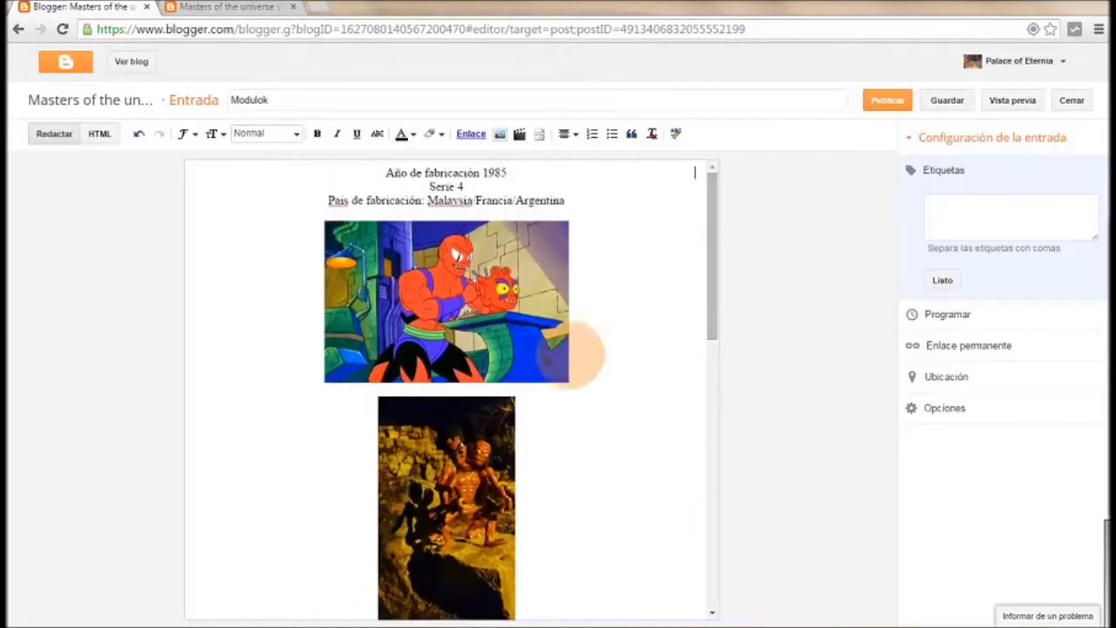
left_click(587, 384)
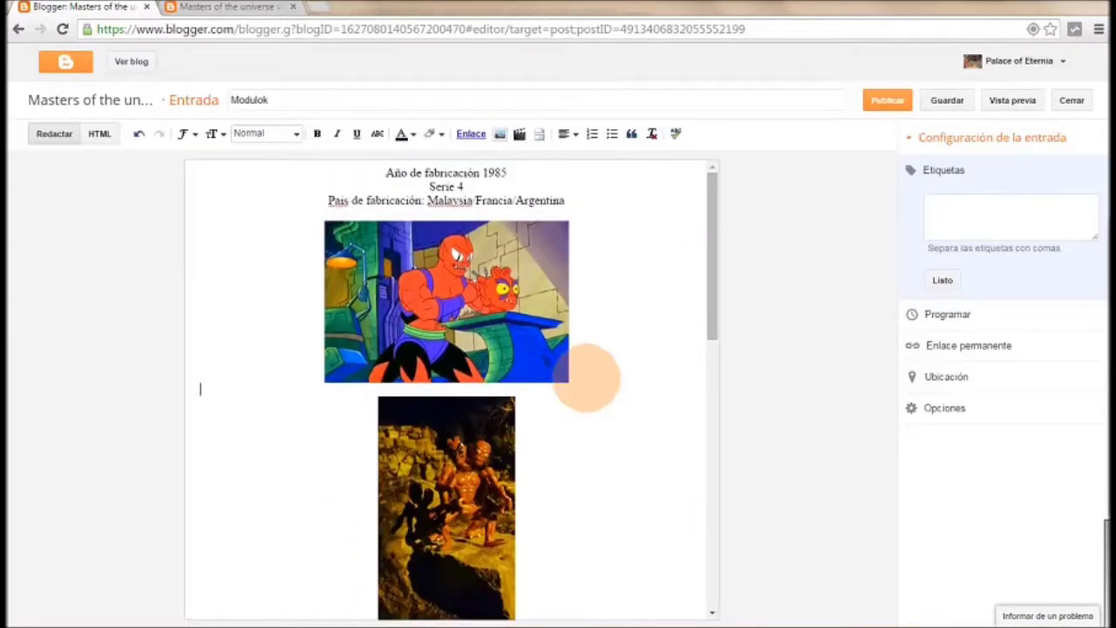
key("Return")
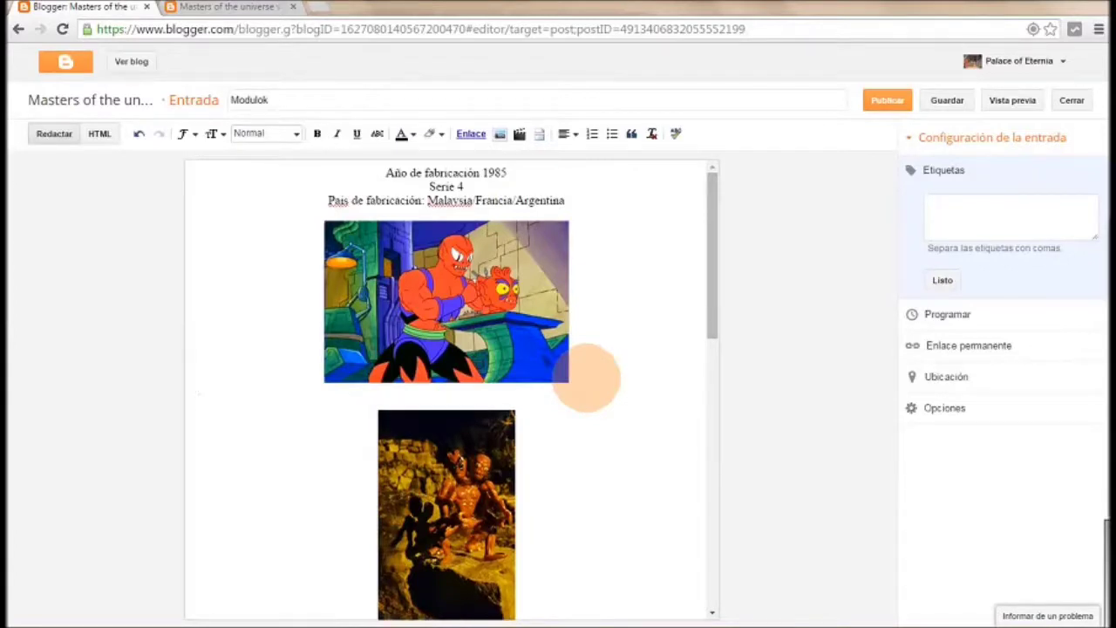
left_click(579, 374)
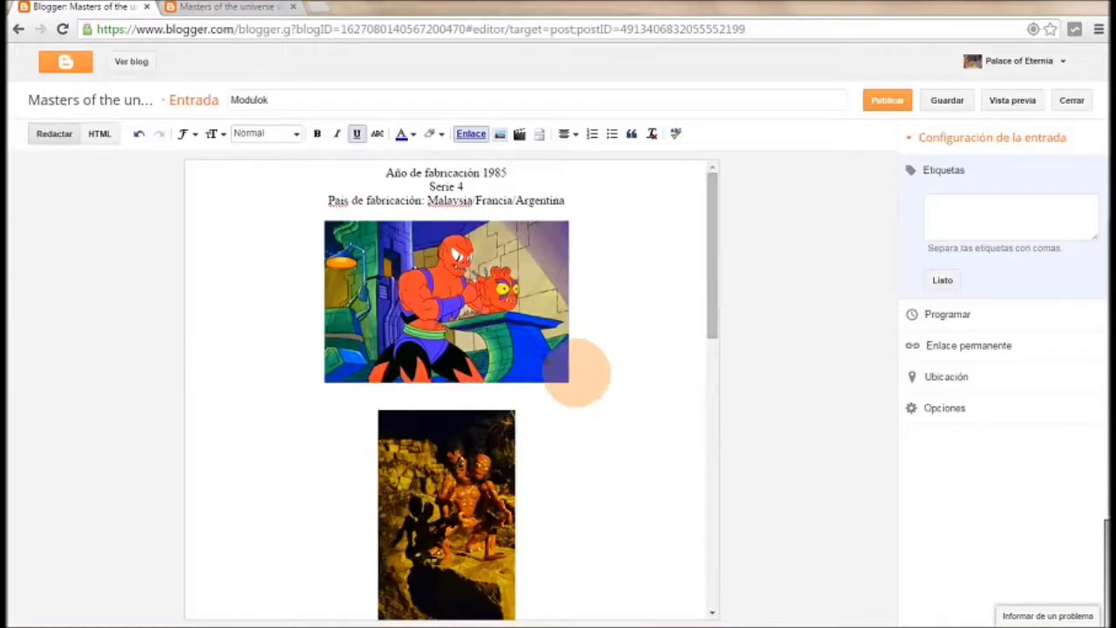
key("Return")
key("Return")
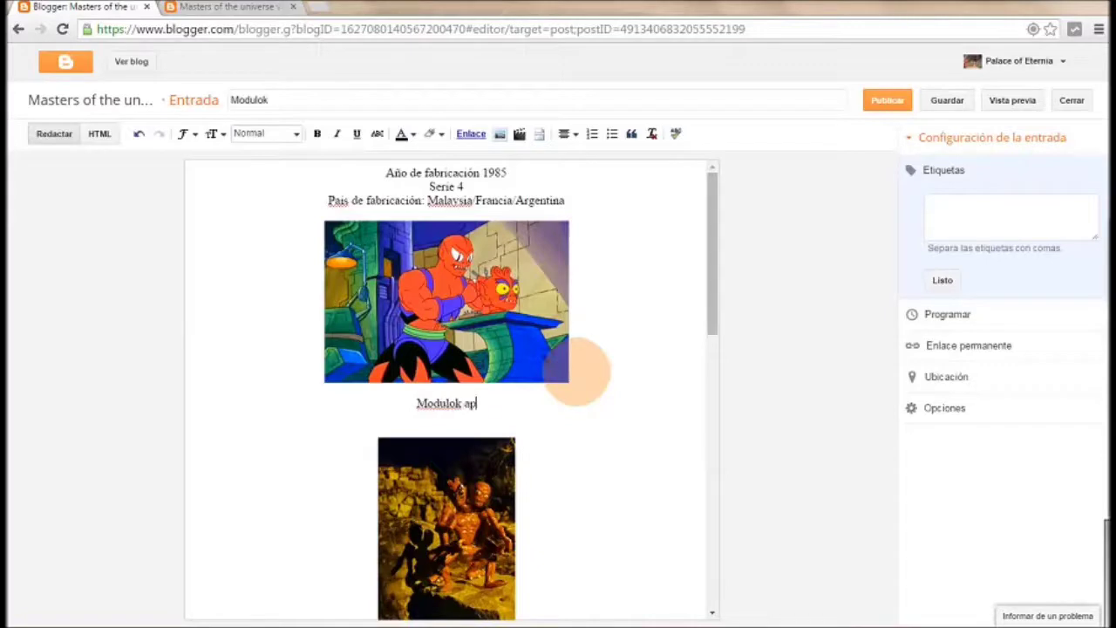
Write "Modulok apareció por primera vez en la serie de televisión de Masters of the Universe" under the cartoon image, correcting the missing accent.
type("Modulok aparecio en")
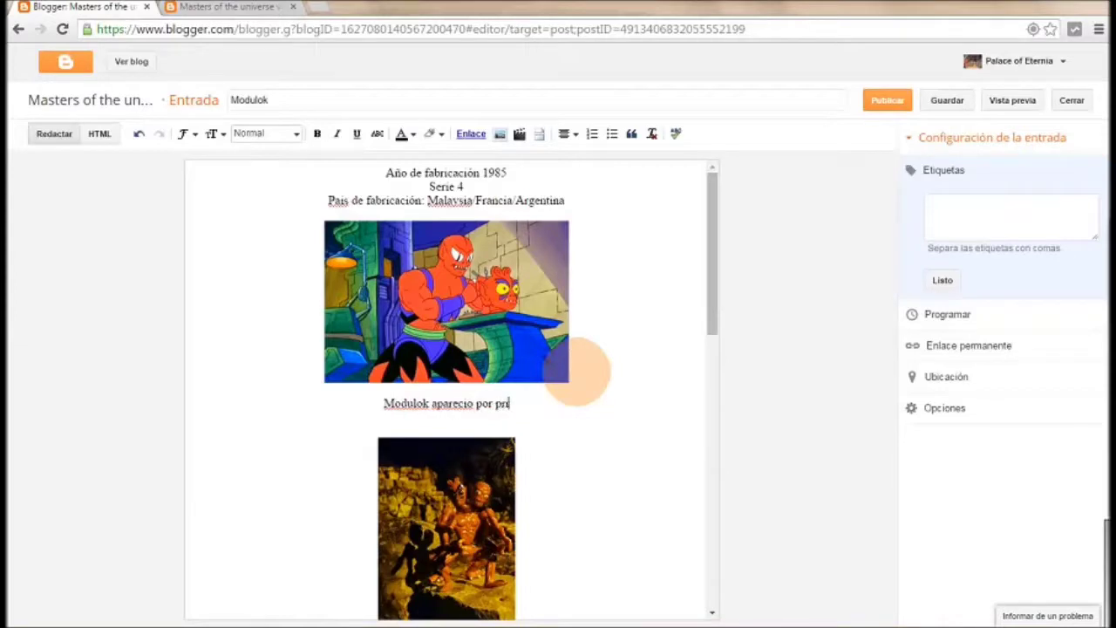
type(" vez en")
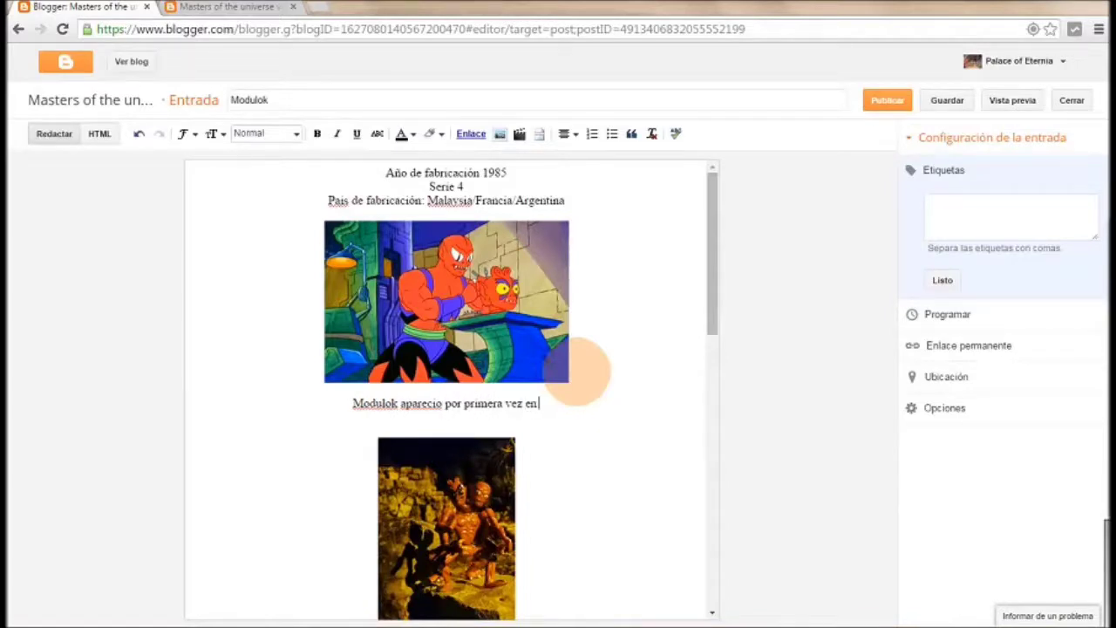
type("la serie ")
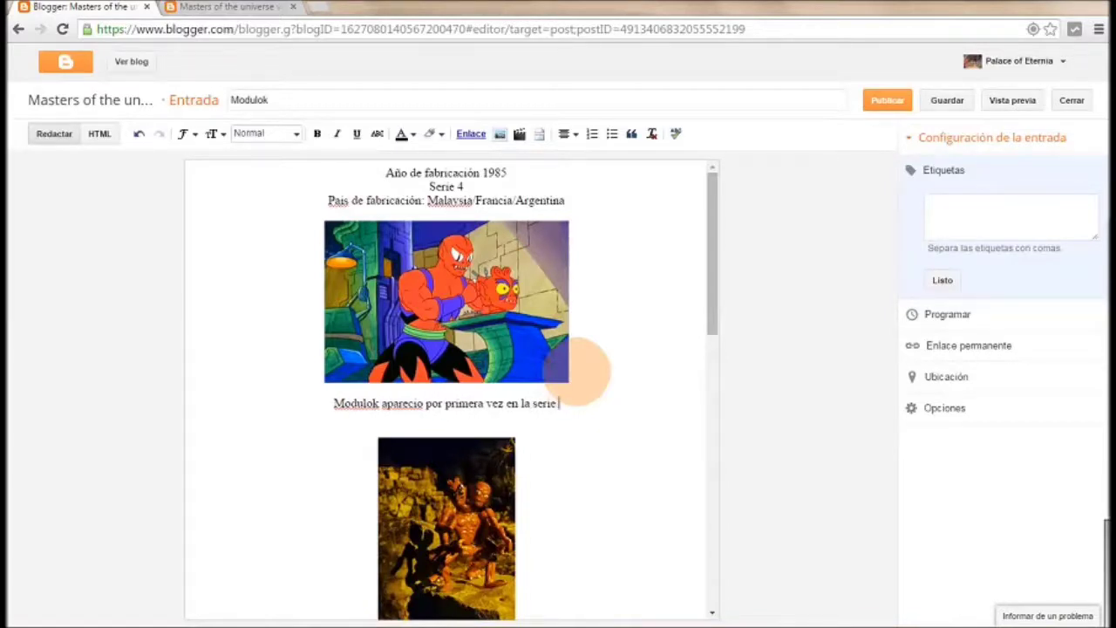
type("de televisión de Mas")
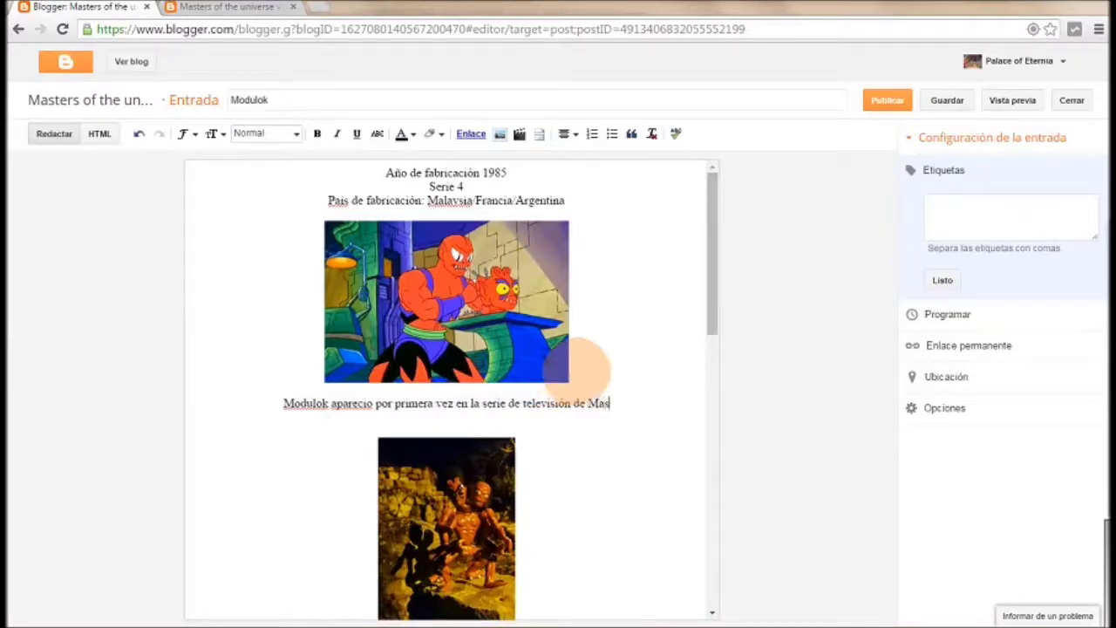
type("ters of")
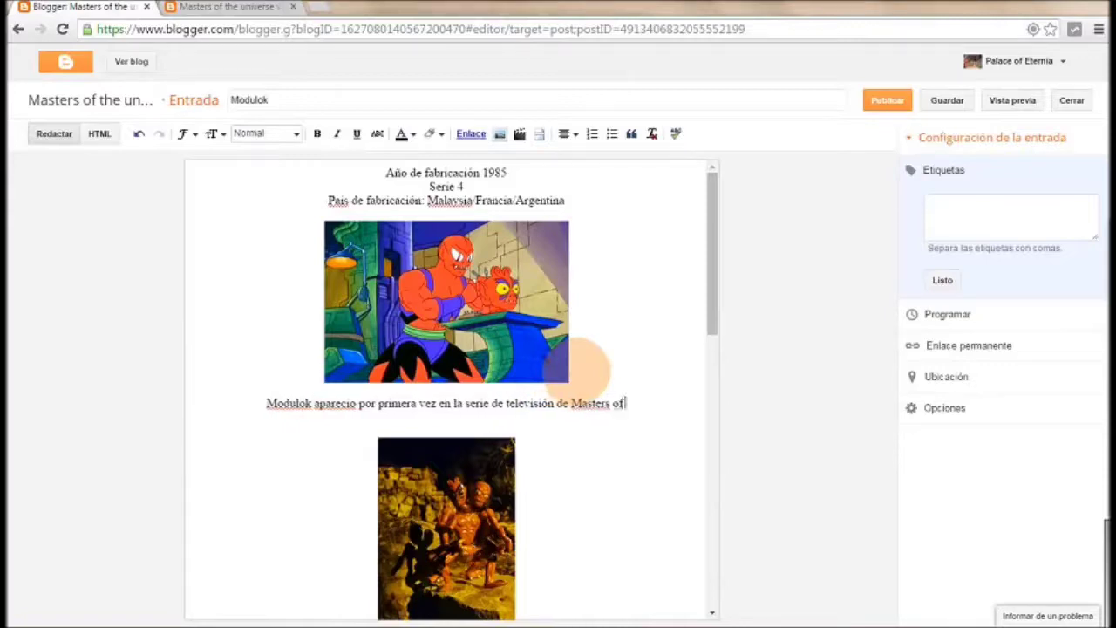
type(" the u")
key("BackSpace")
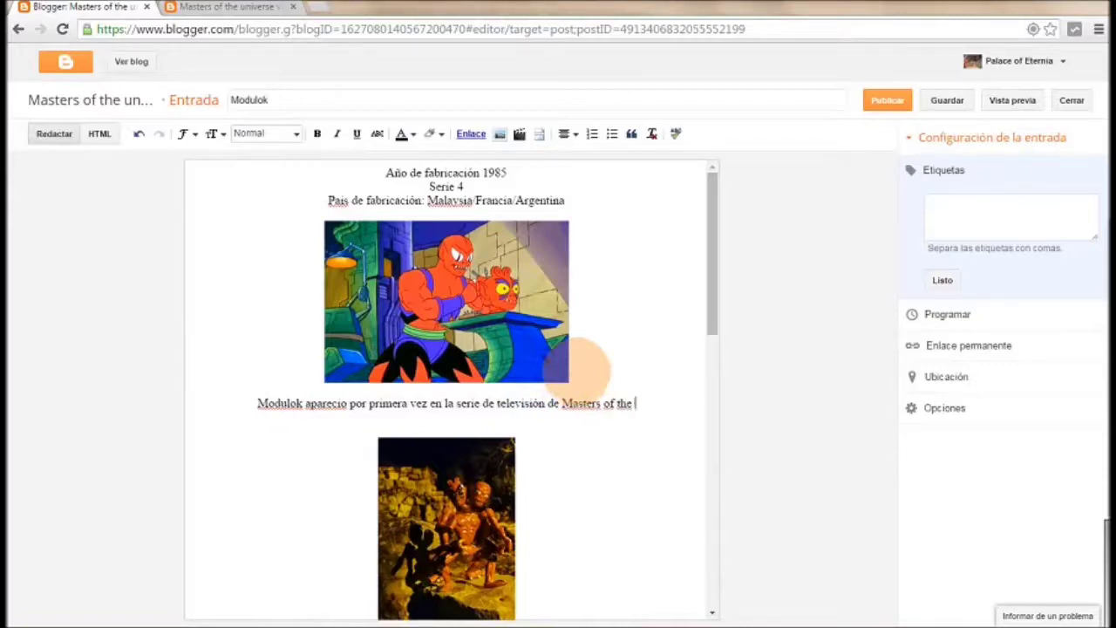
type("Universe")
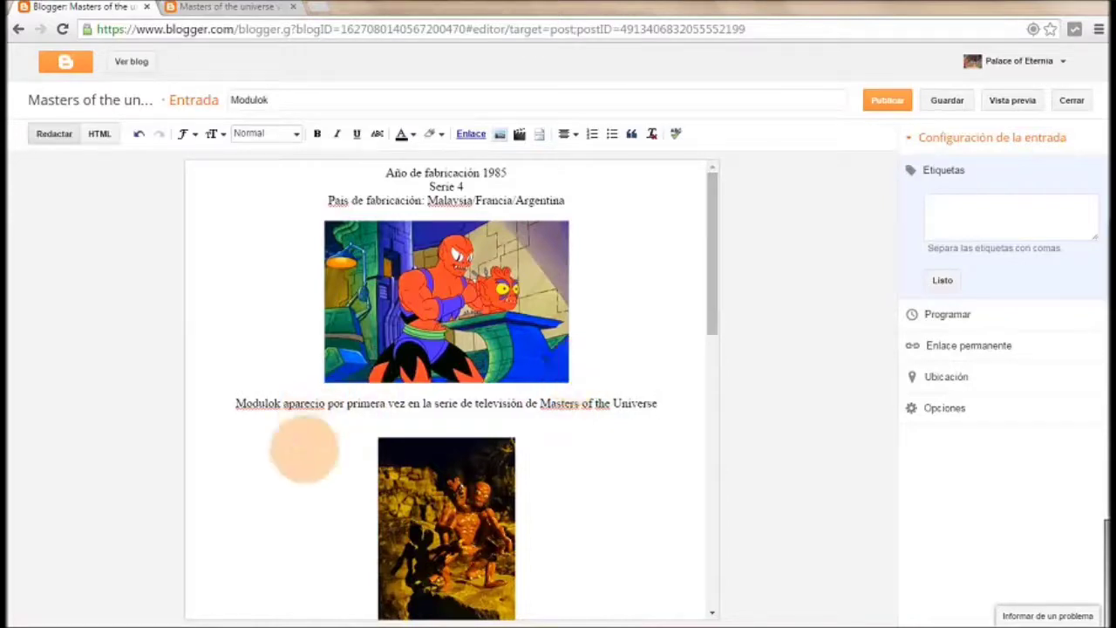
right_click(298, 402)
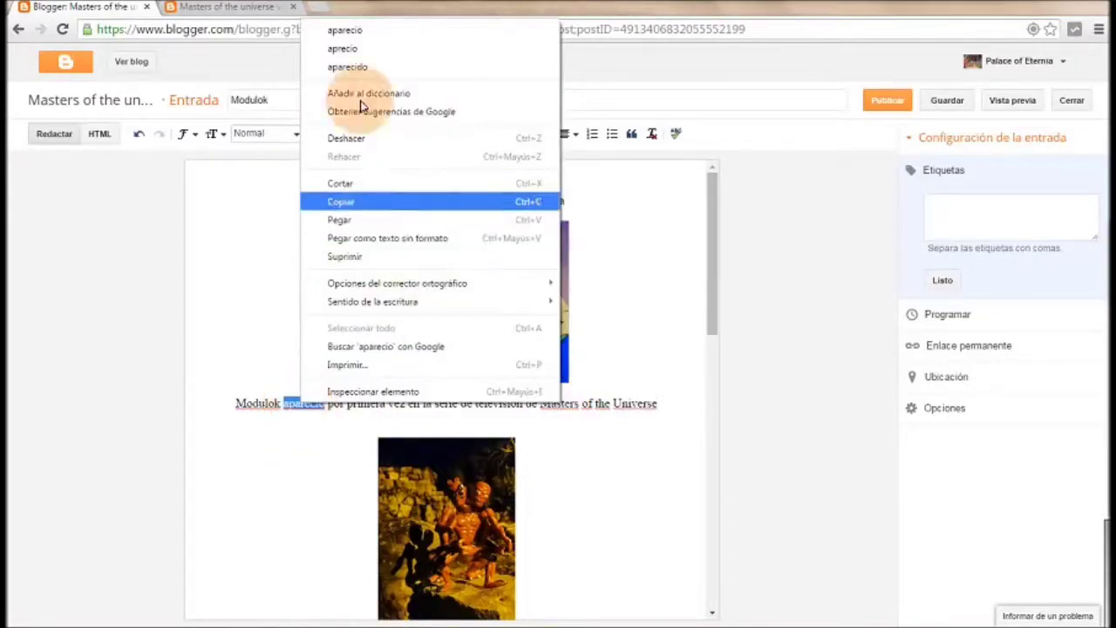
left_click(345, 32)
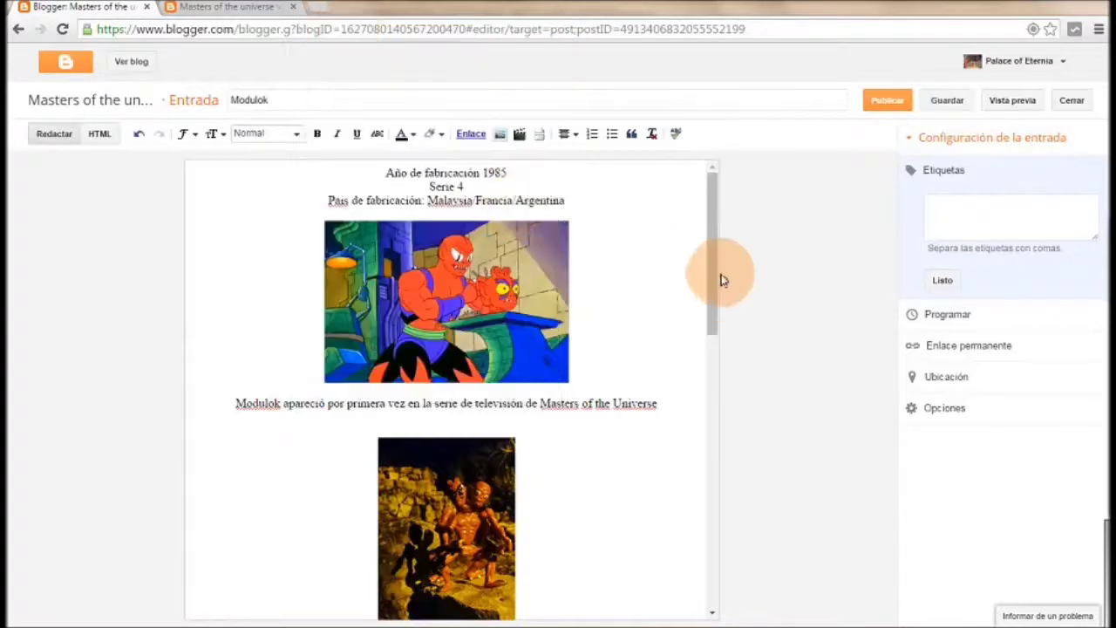
Add a line after the last photo and search YouTube for "Masters of the universe vintage modulok" to insert a video there.
left_click_drag(712, 256, 710, 568)
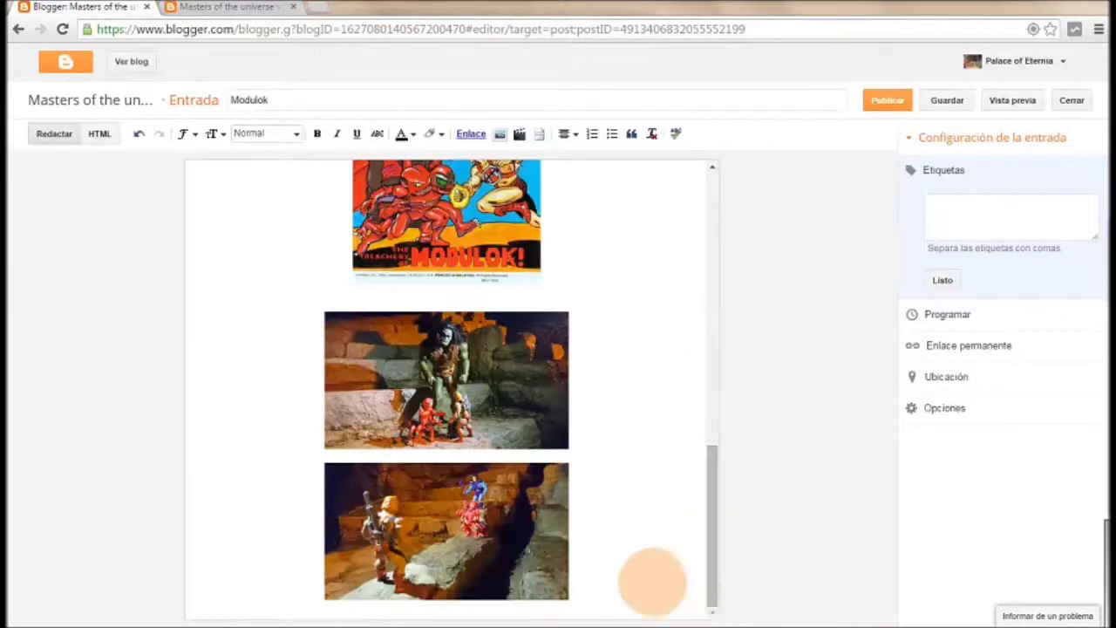
left_click(637, 584)
key("Return")
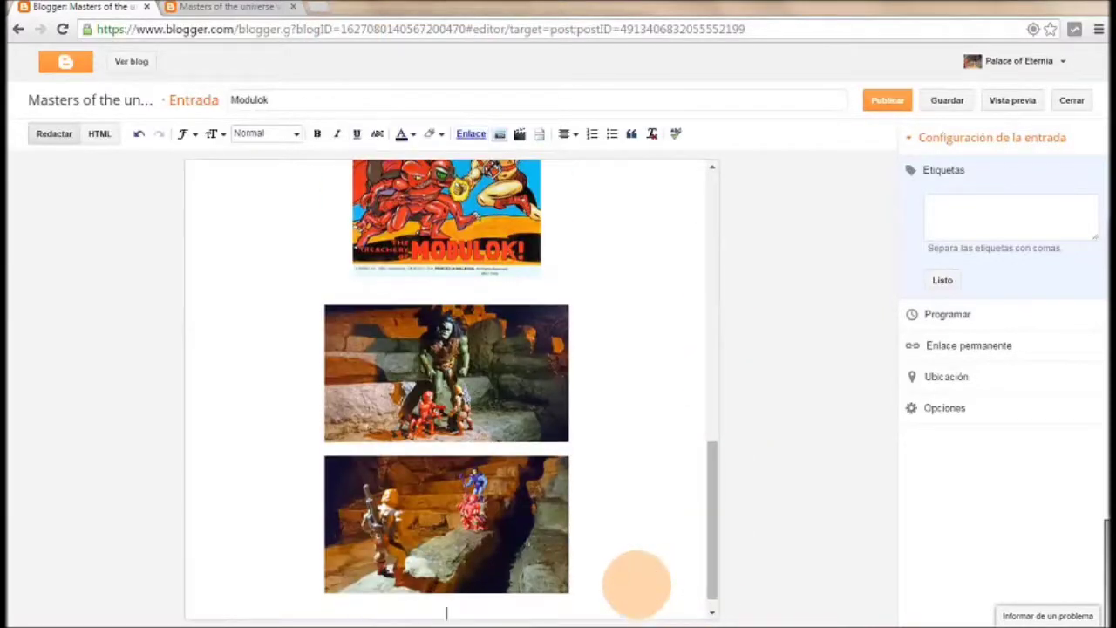
left_click(520, 136)
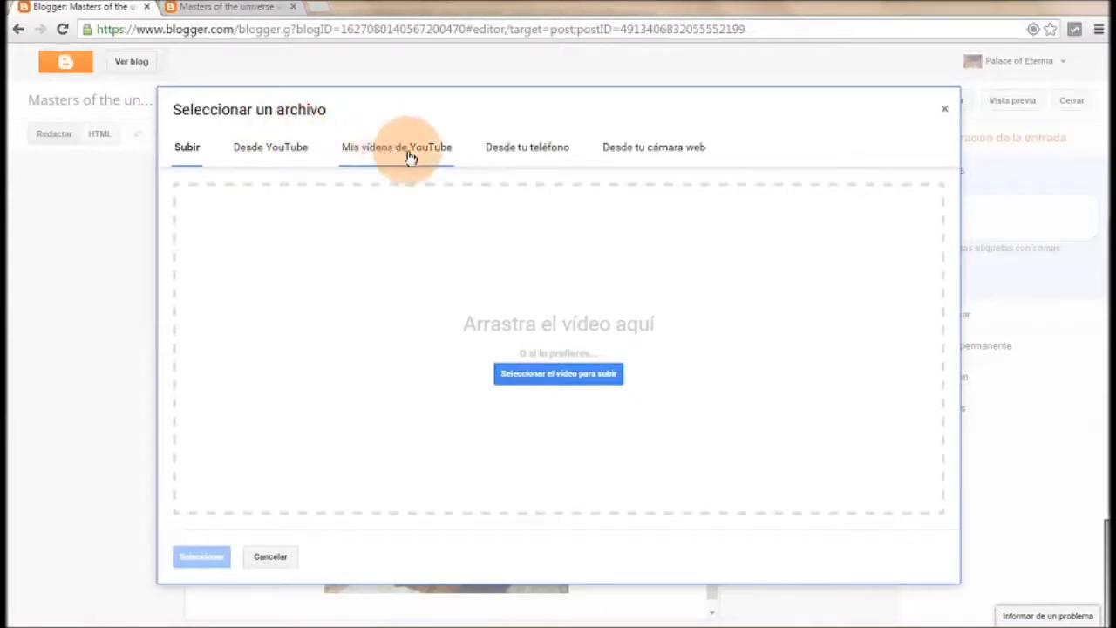
left_click(280, 150)
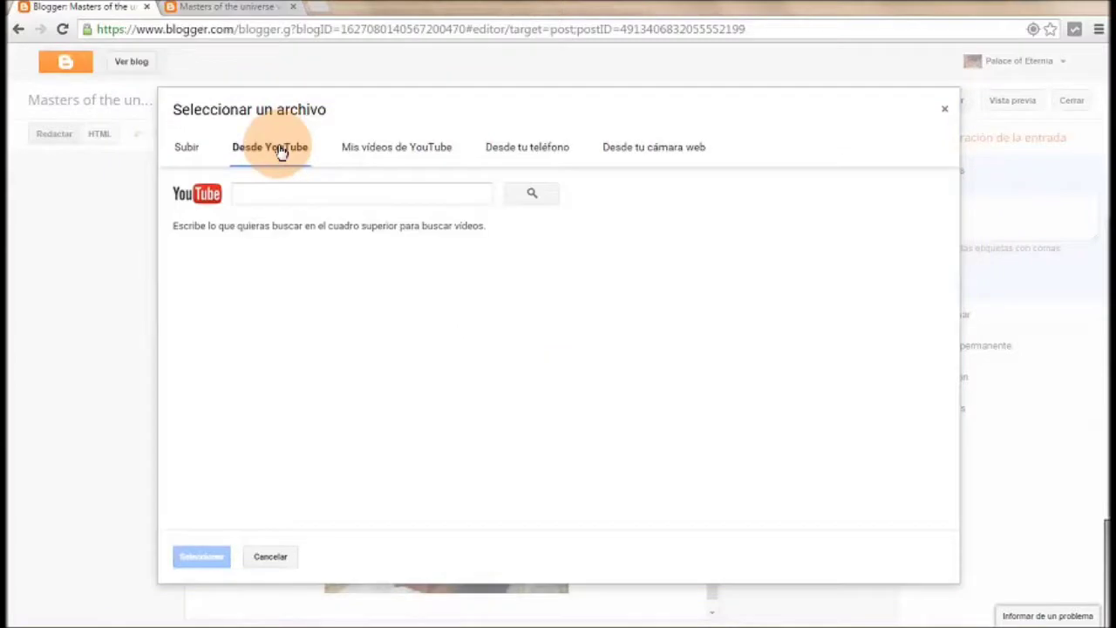
left_click(304, 200)
type("Ma")
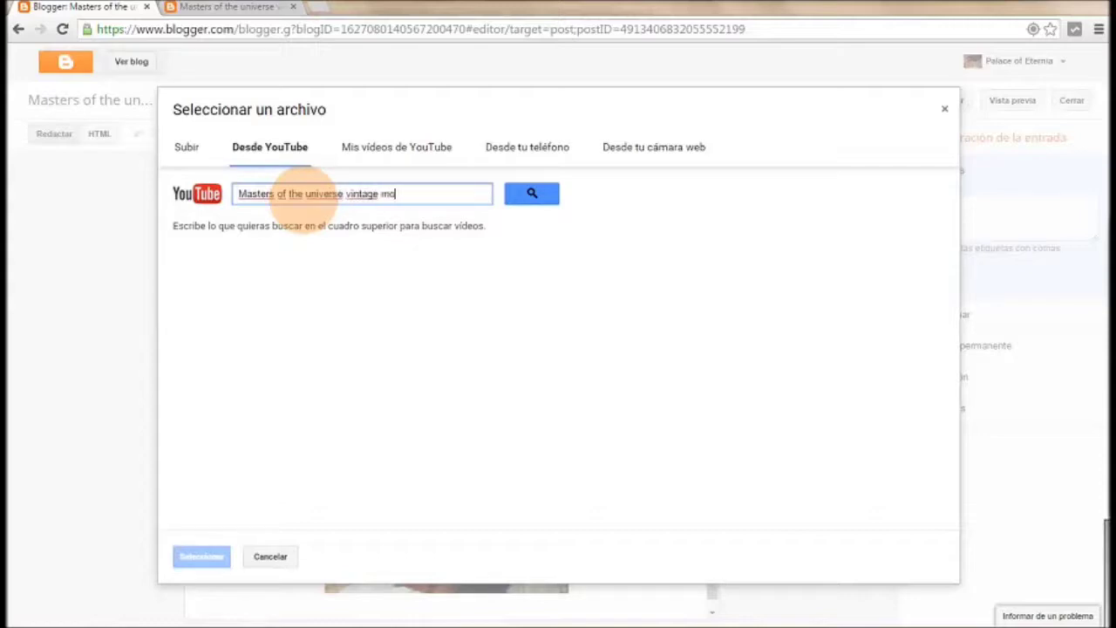
type("k")
key("Return")
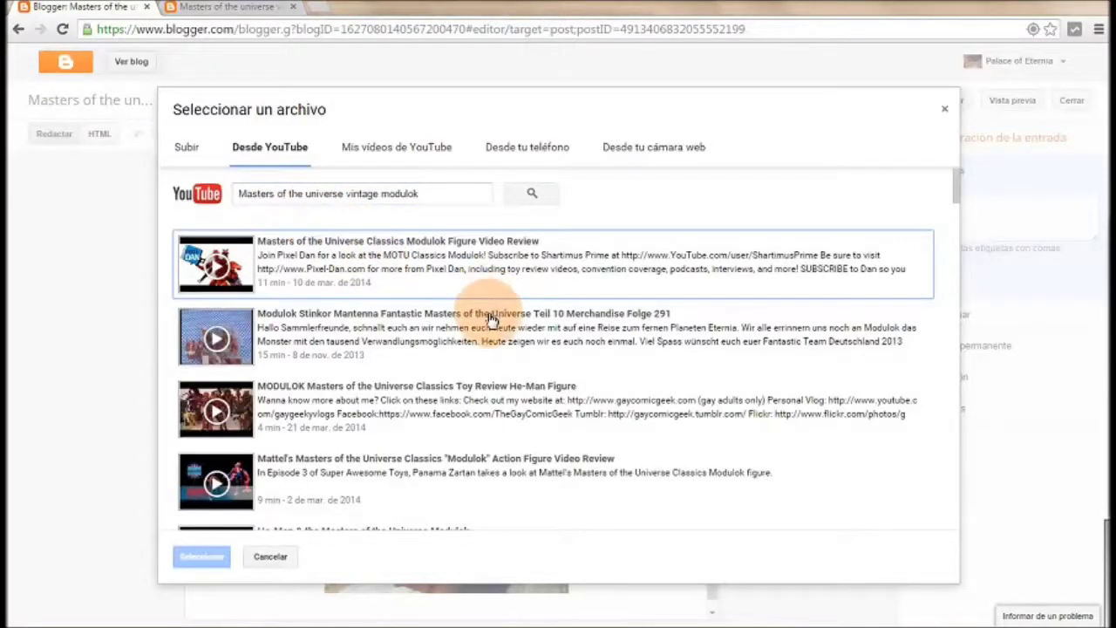
Browse the video results and insert "Unreleased Vintage He-Man Commercial - Masters of the Universe" into the post.
scroll(494, 327, "down", 6)
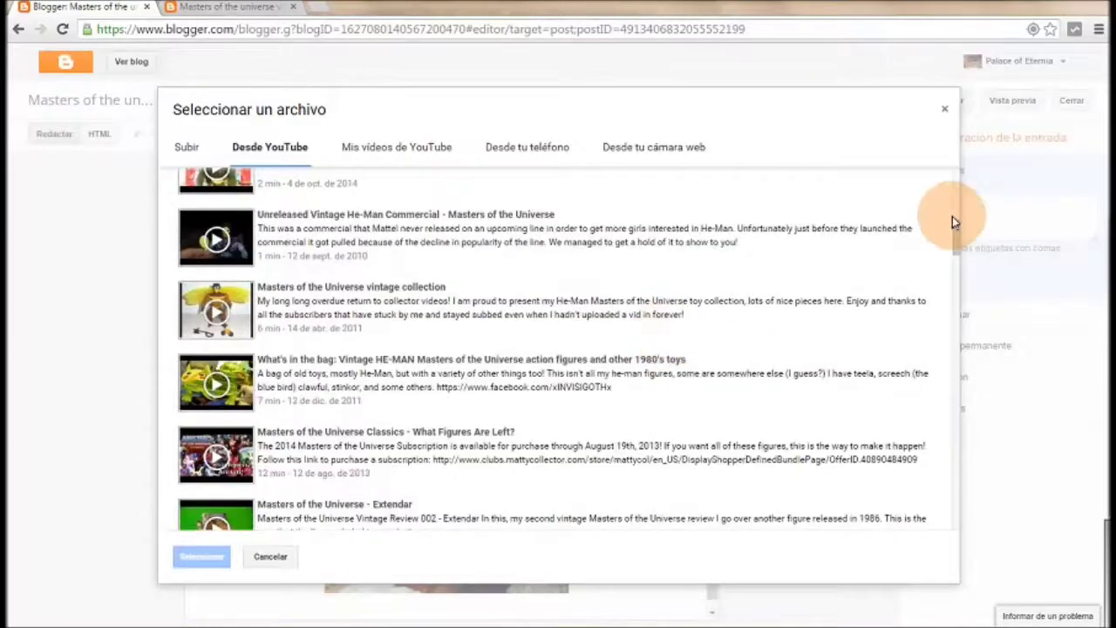
left_click_drag(957, 237, 955, 165)
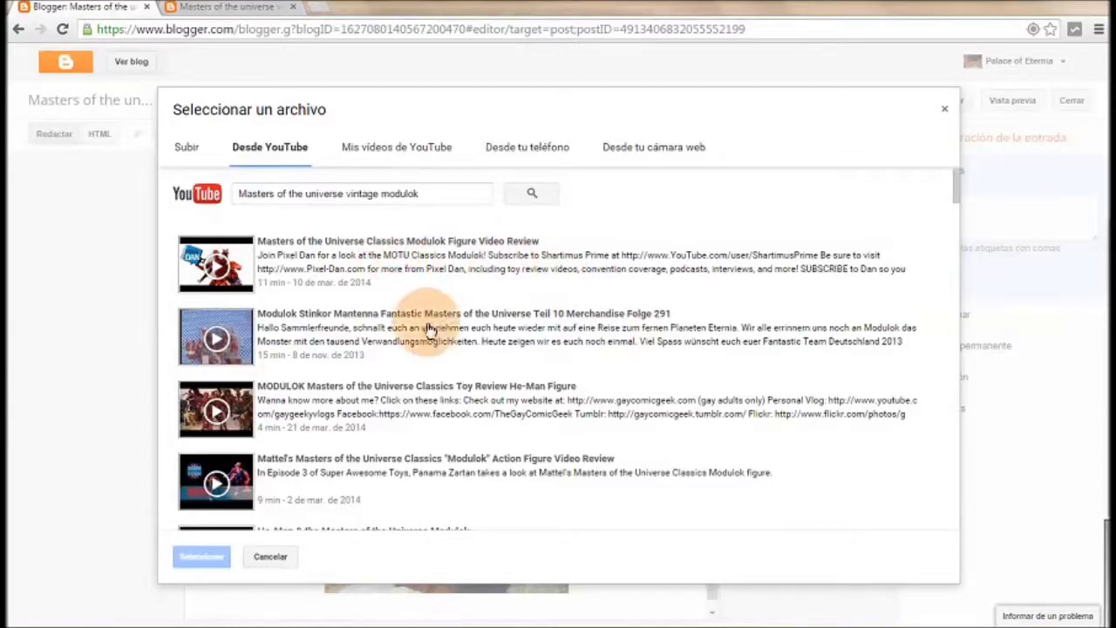
left_click_drag(955, 188, 956, 225)
scroll(955, 220, "down", 2)
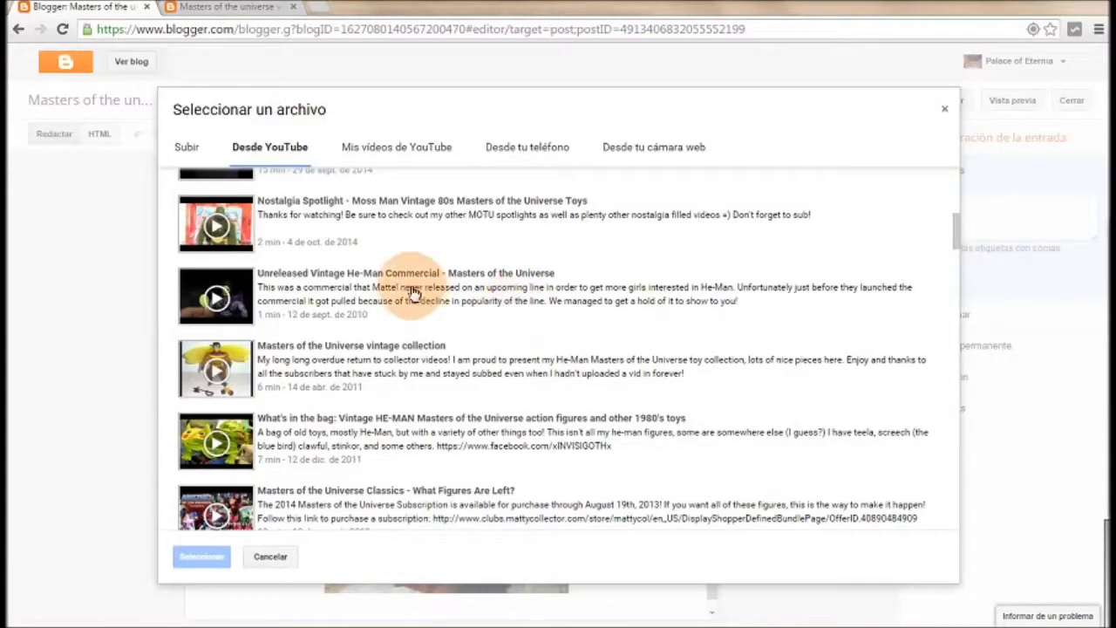
left_click(415, 293)
left_click(204, 556)
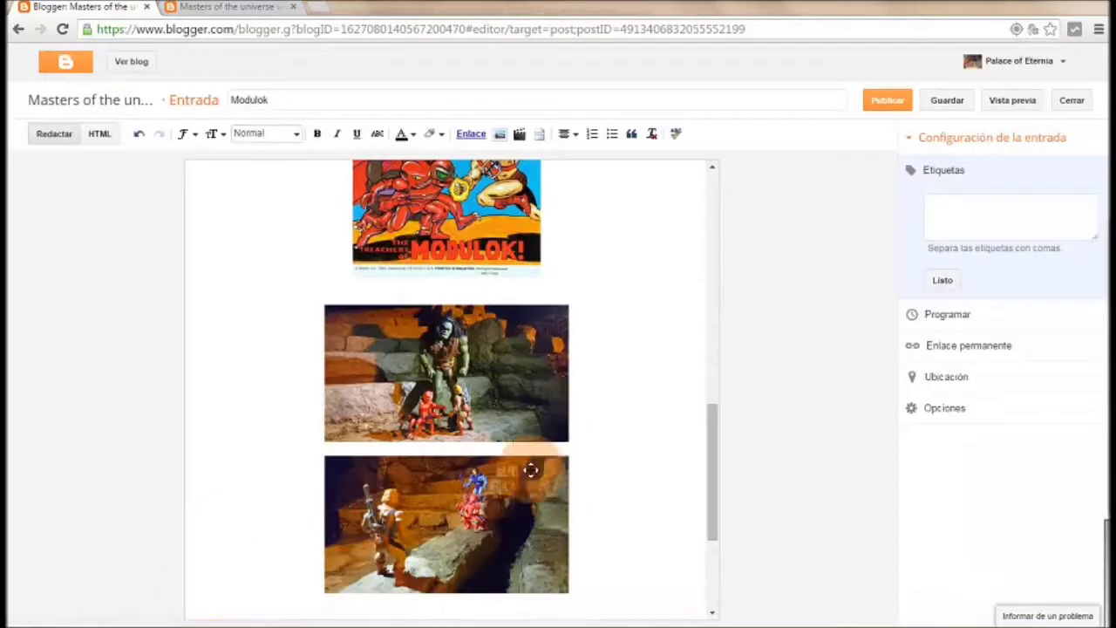
Check the inserted video at the end of the post and publish the Modulok post.
left_click(718, 422)
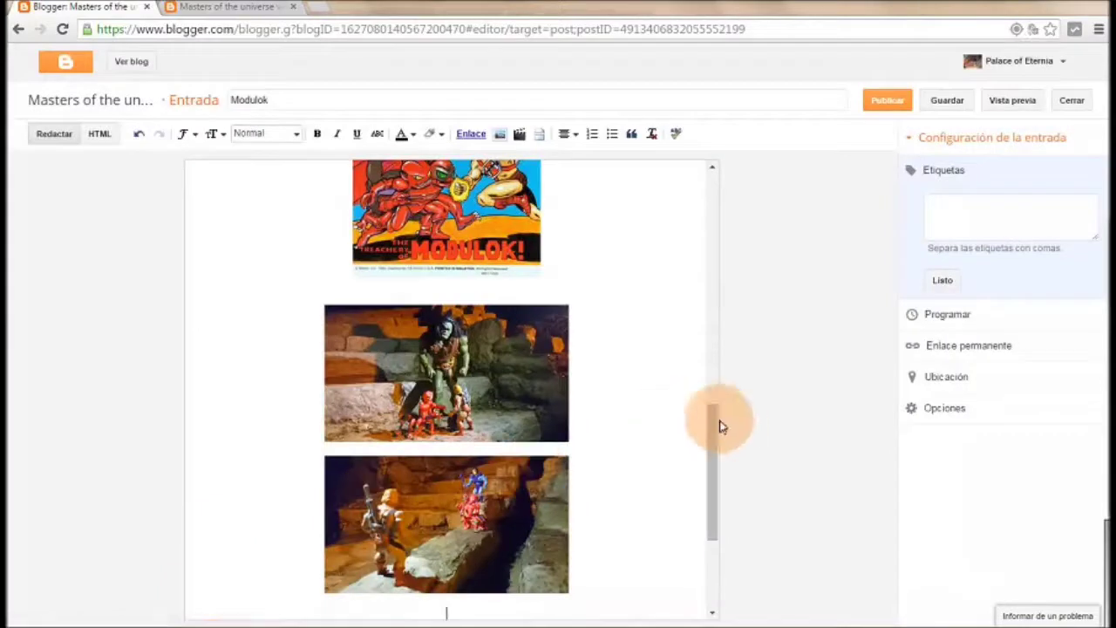
left_click_drag(715, 423, 716, 501)
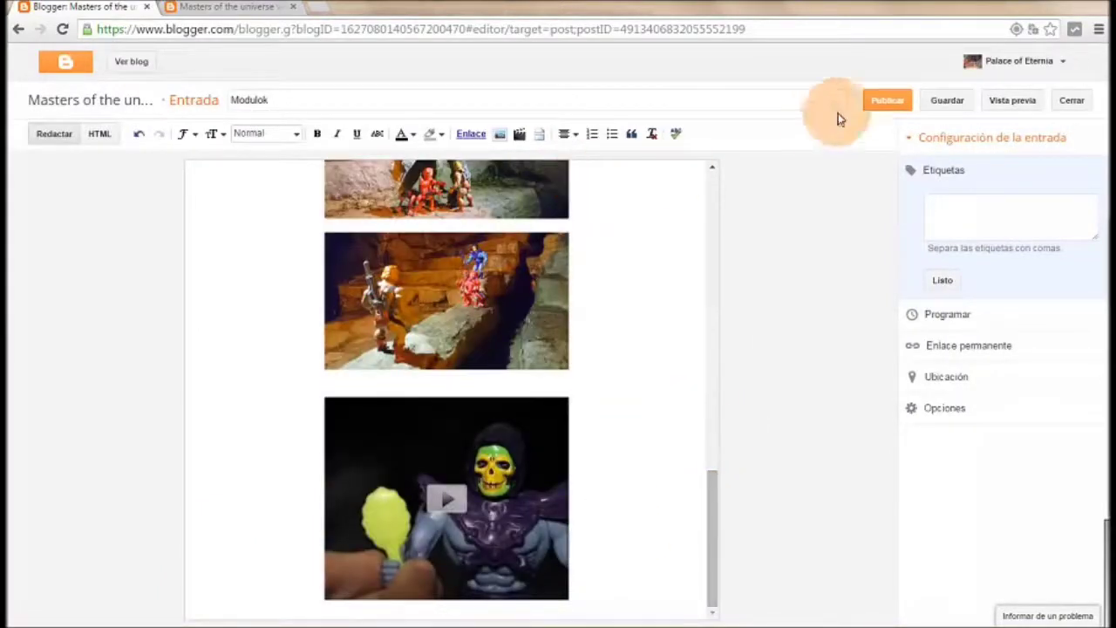
left_click(877, 108)
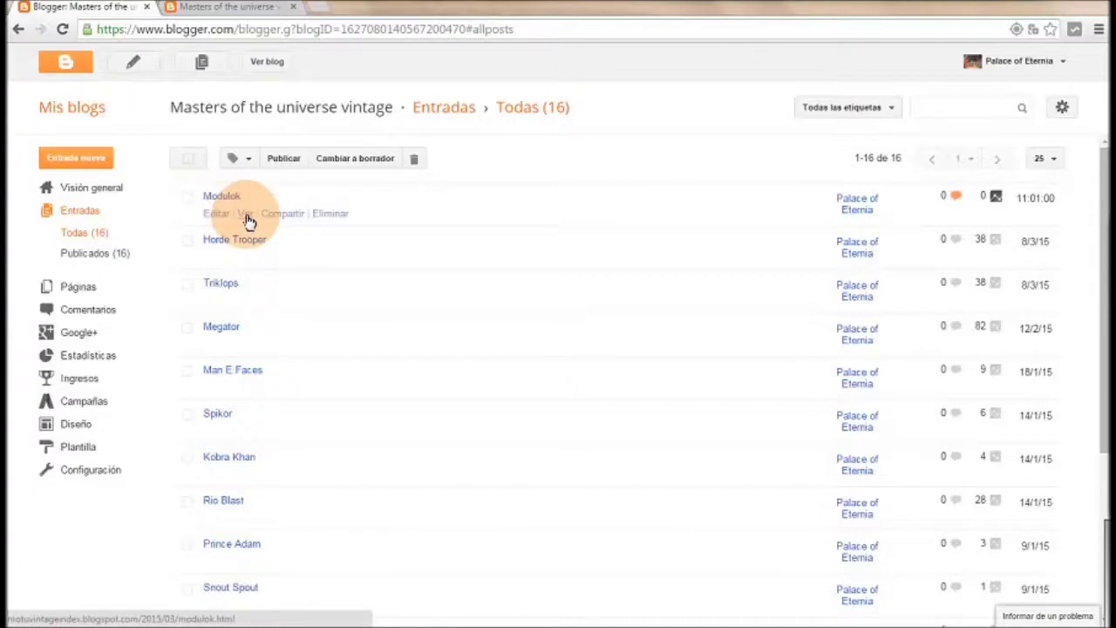
View the published Modulok post on the blog, look through its content, and return to the posts list.
left_click(246, 215)
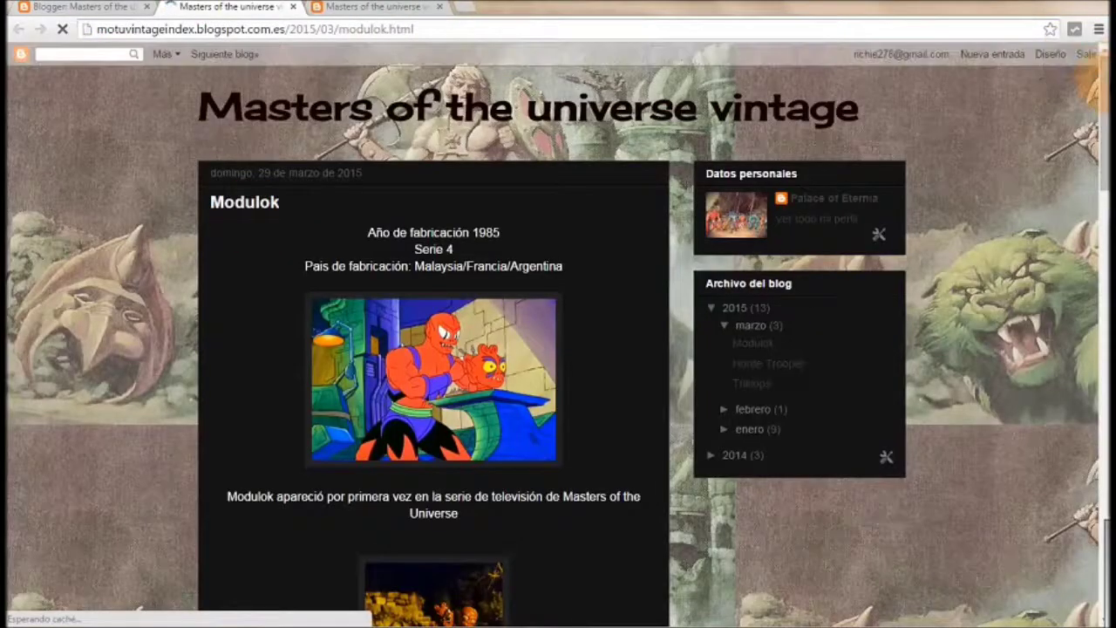
left_click_drag(1105, 91, 660, 299)
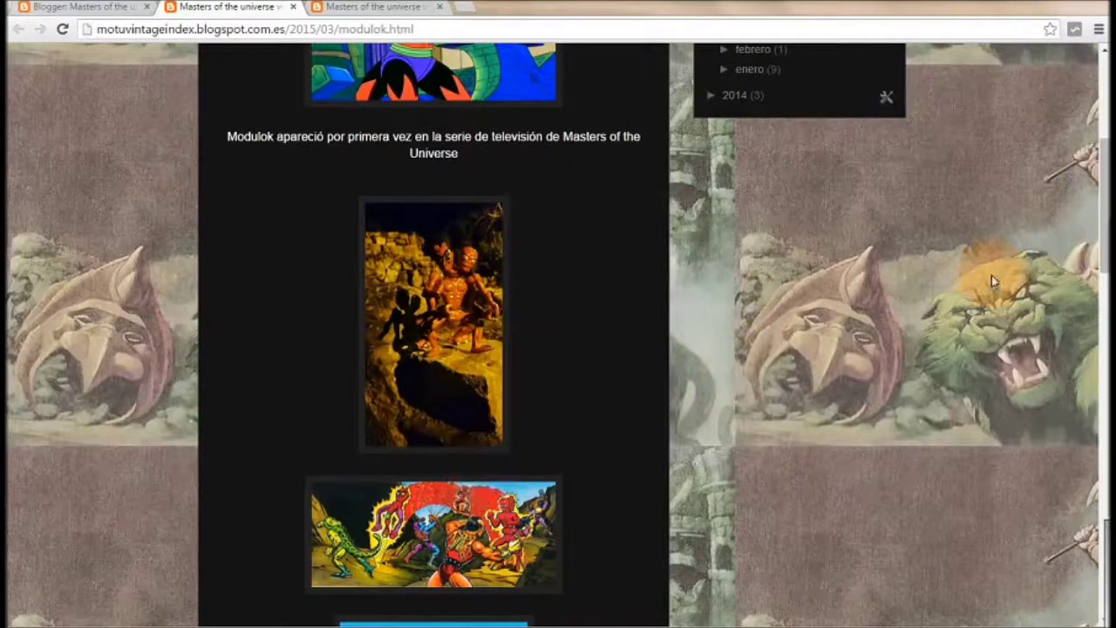
left_click_drag(1103, 209, 1104, 105)
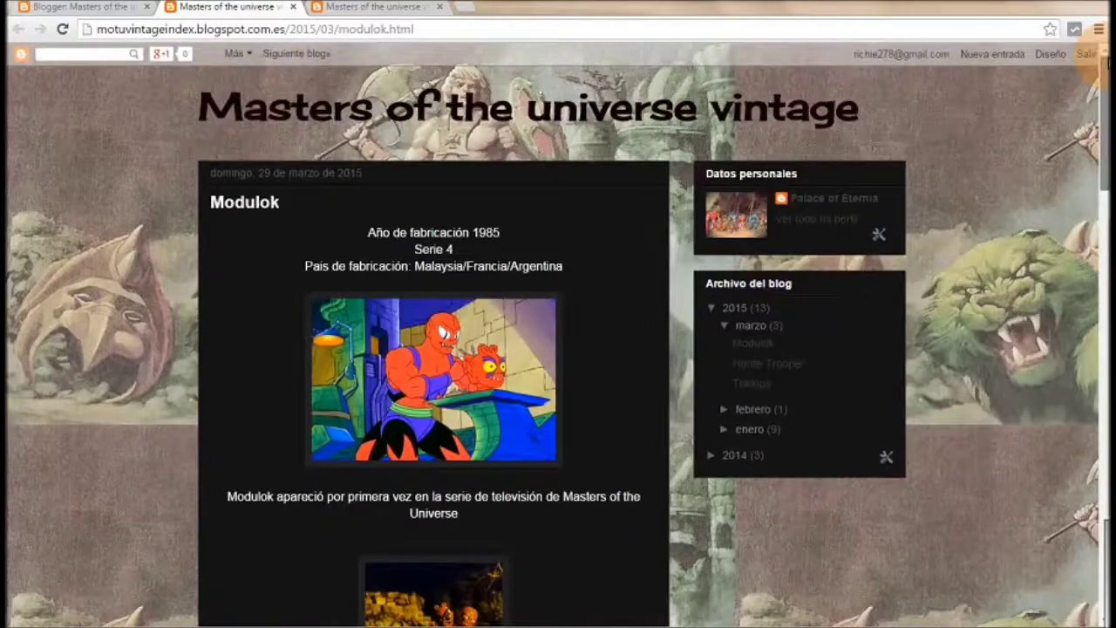
left_click(140, 6)
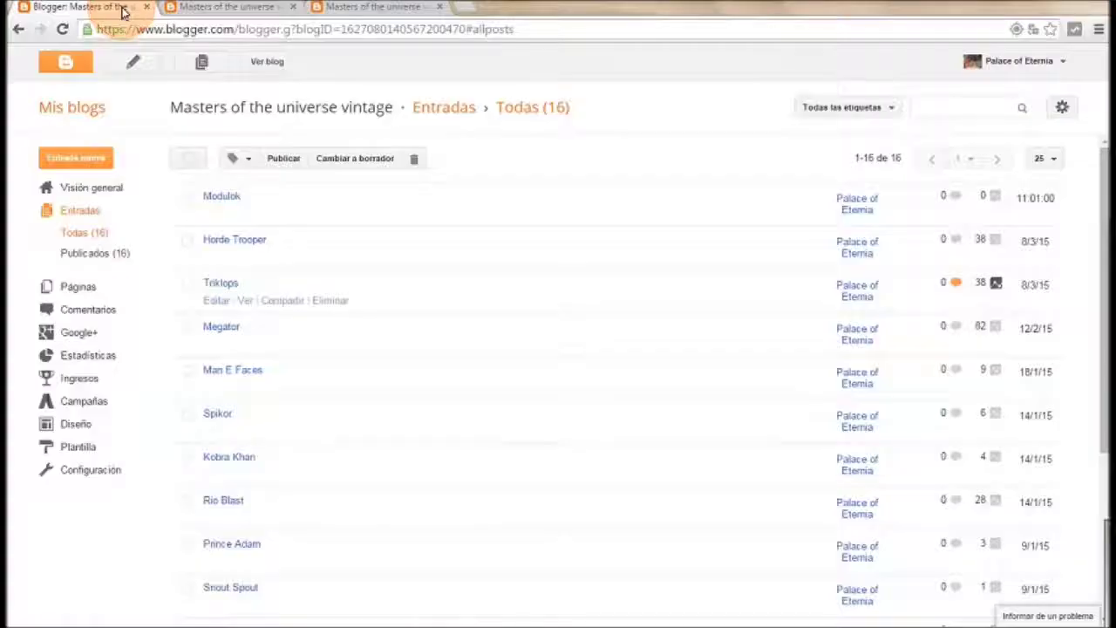